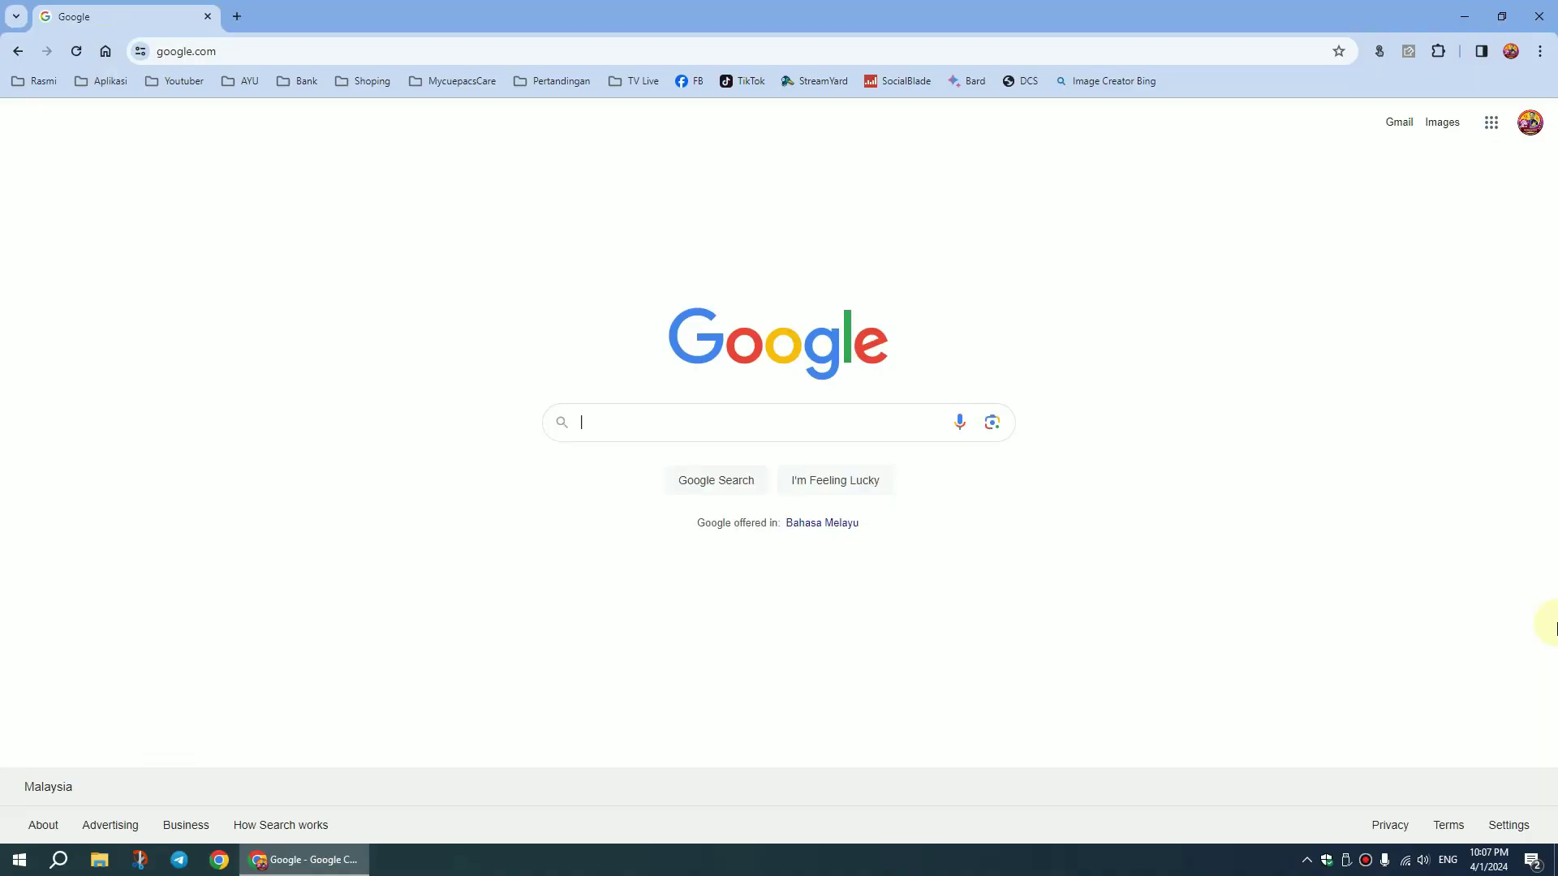
Search Google for maktabmahmud.edu.my, open the ePermohonan Pelajar Maktab Mahmud site and start a new account registration (Pendaftaran Akaun Baru)
click(748, 423)
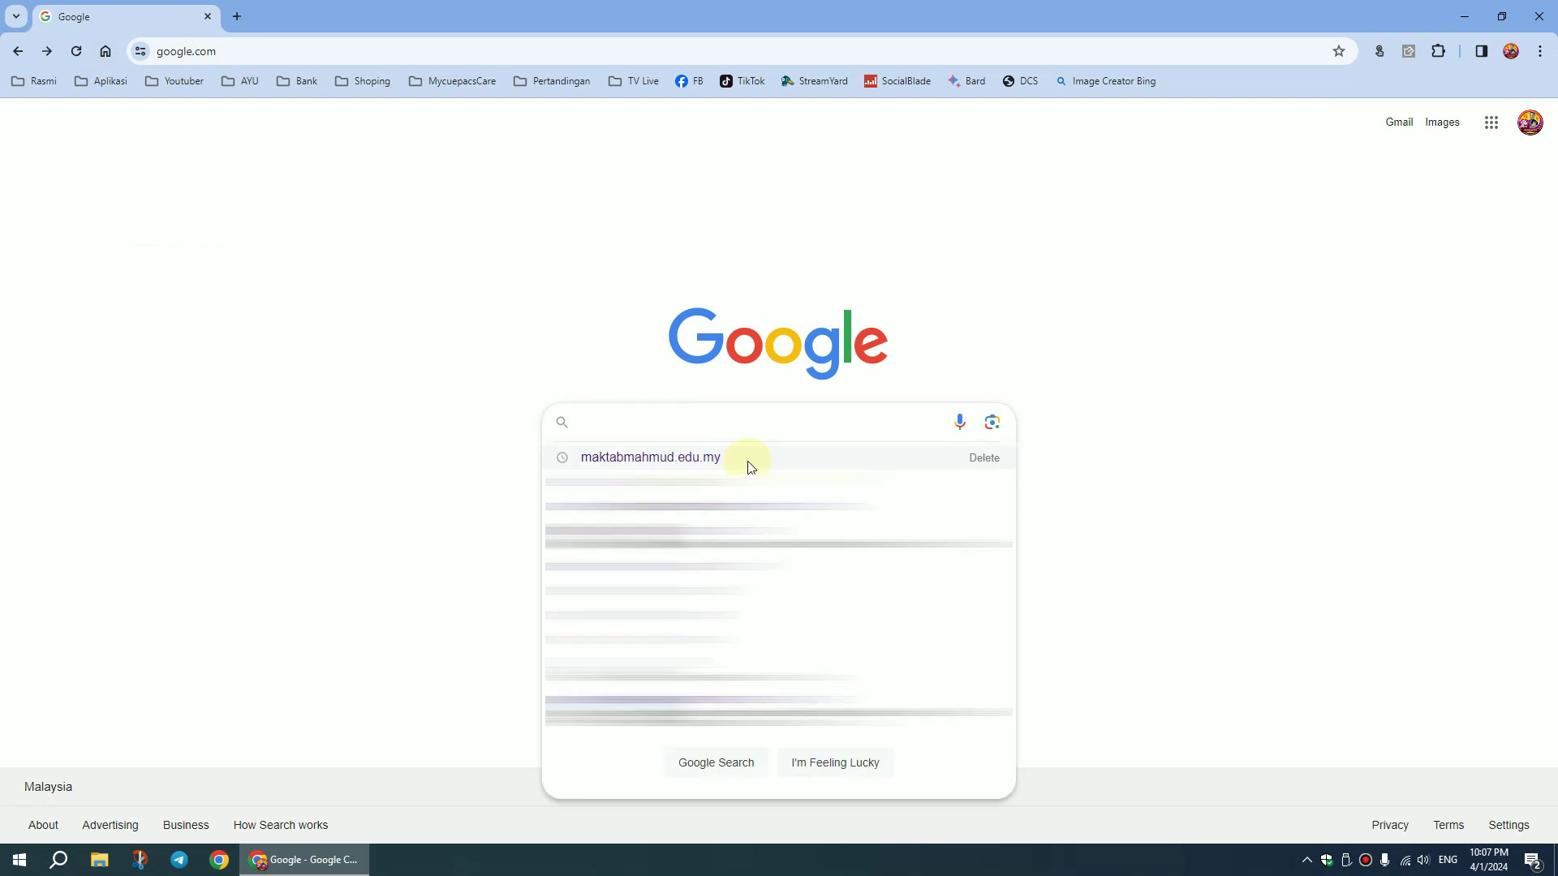
click(690, 458)
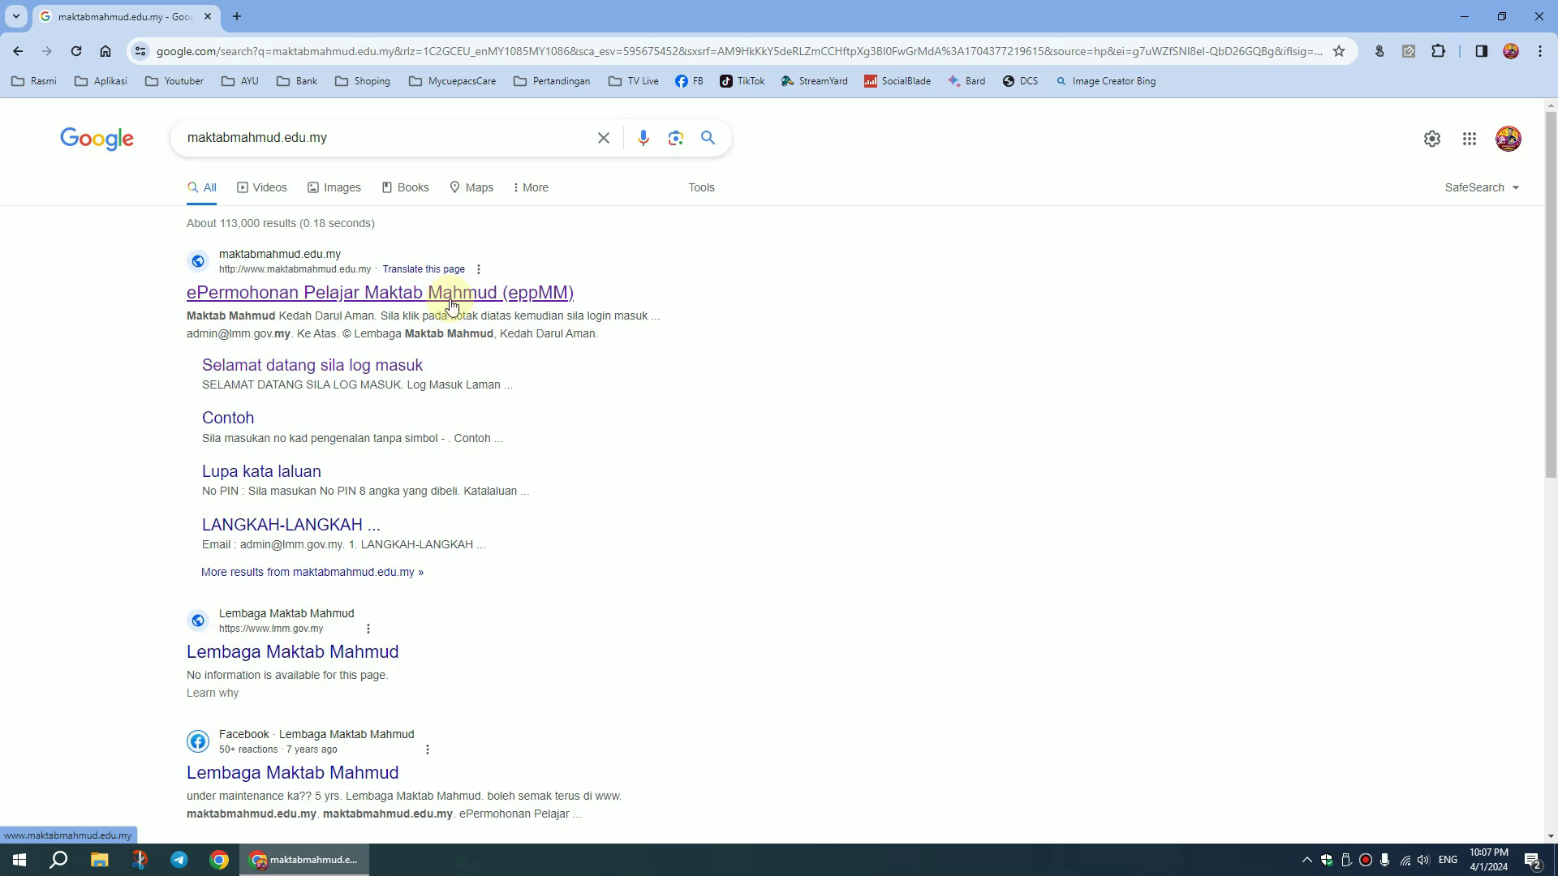
click(452, 305)
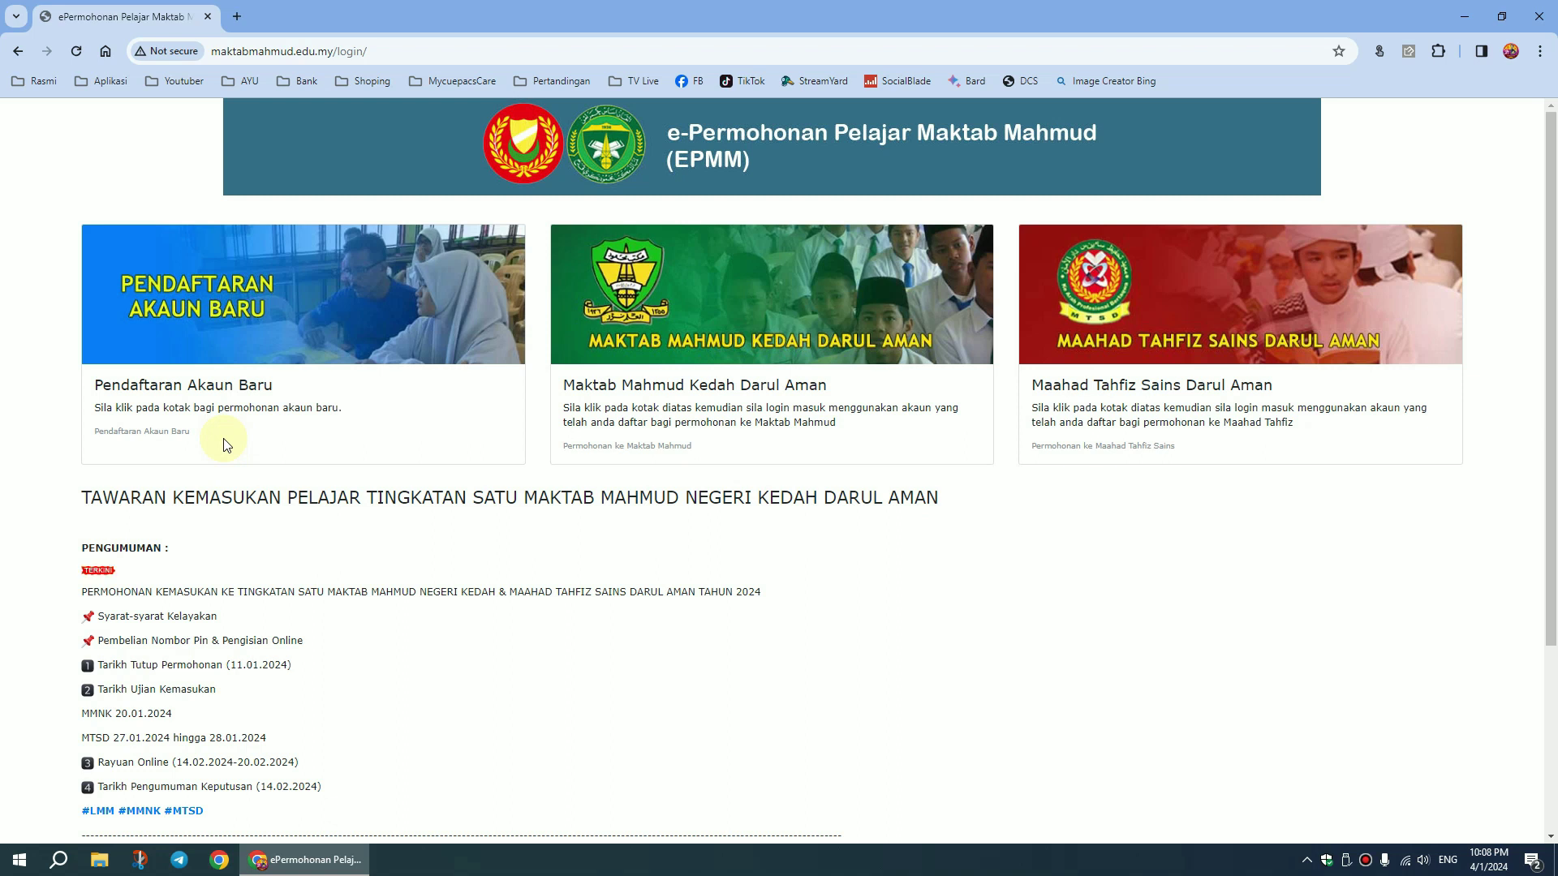
click(230, 349)
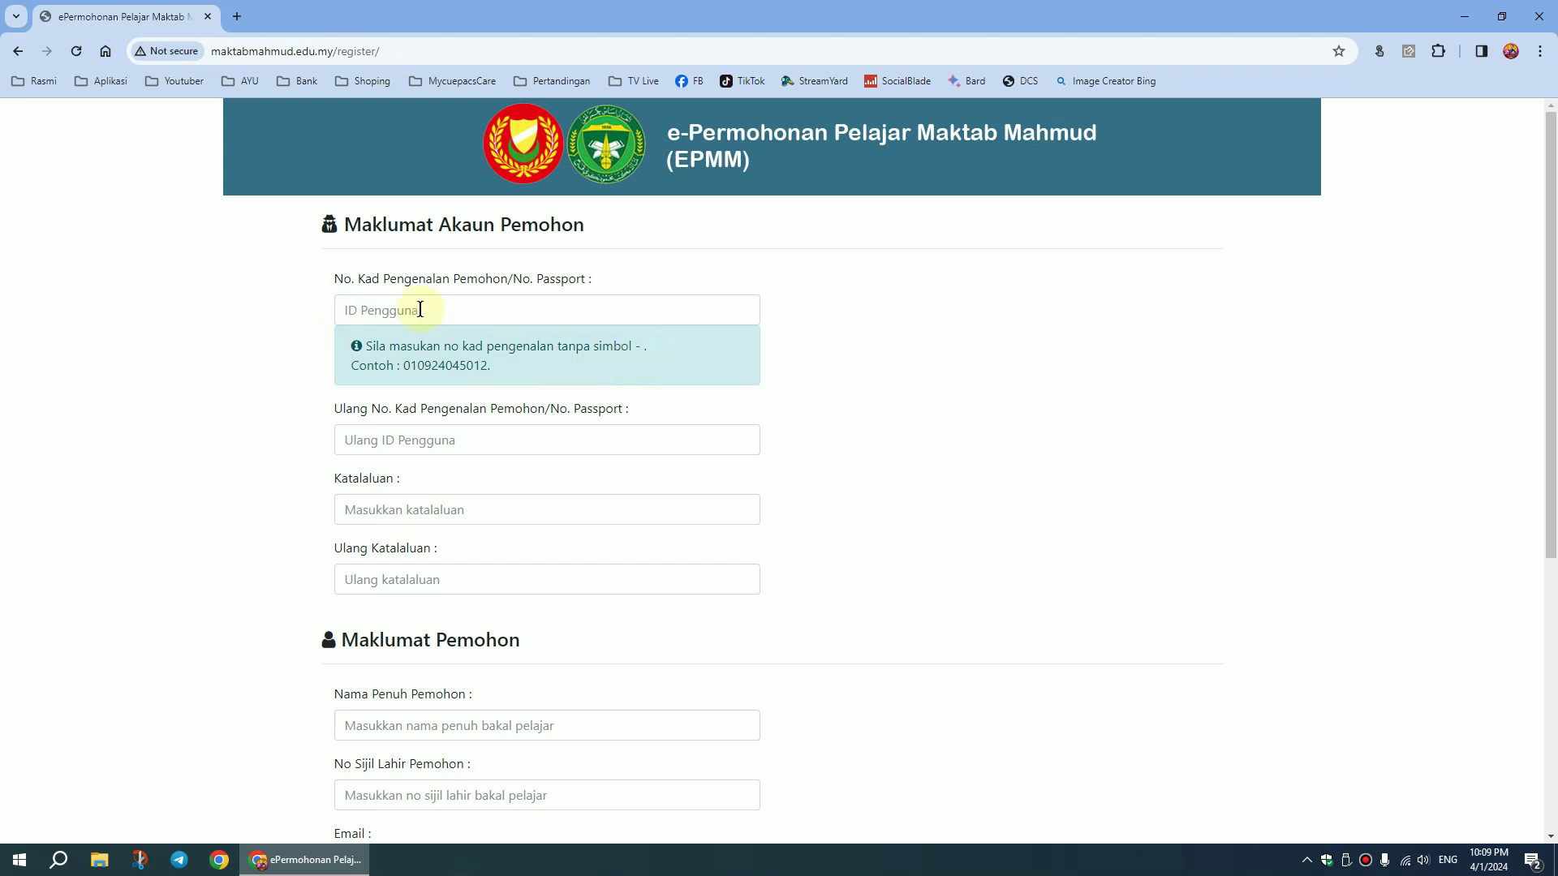
Enter the applicant's identity card number and the account password, repeating each in its confirmation field
click(393, 446)
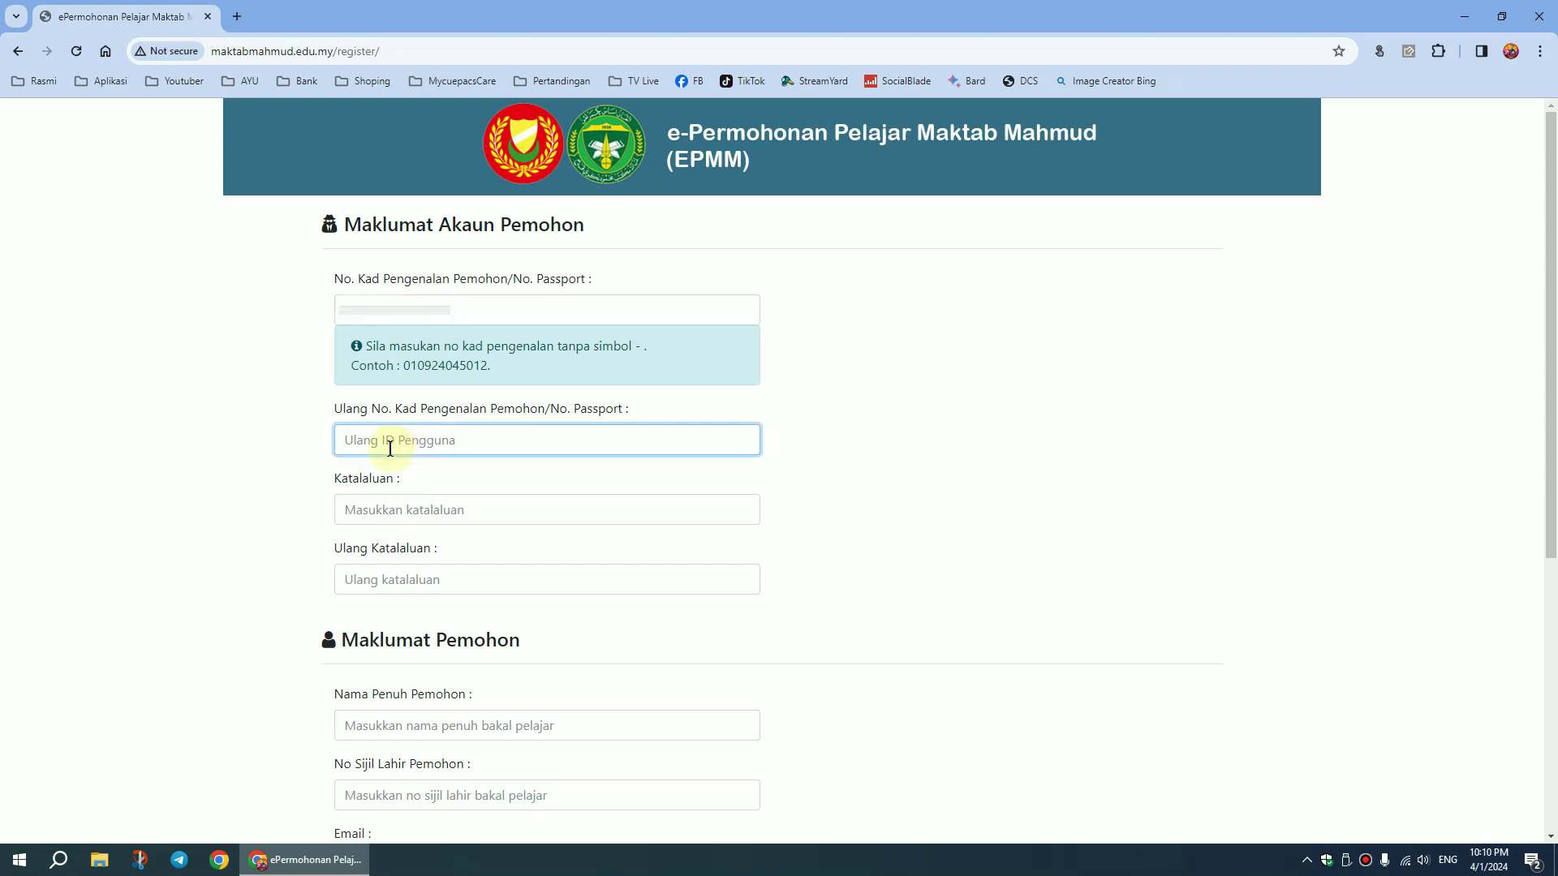
key(ctrl+v)
click(359, 511)
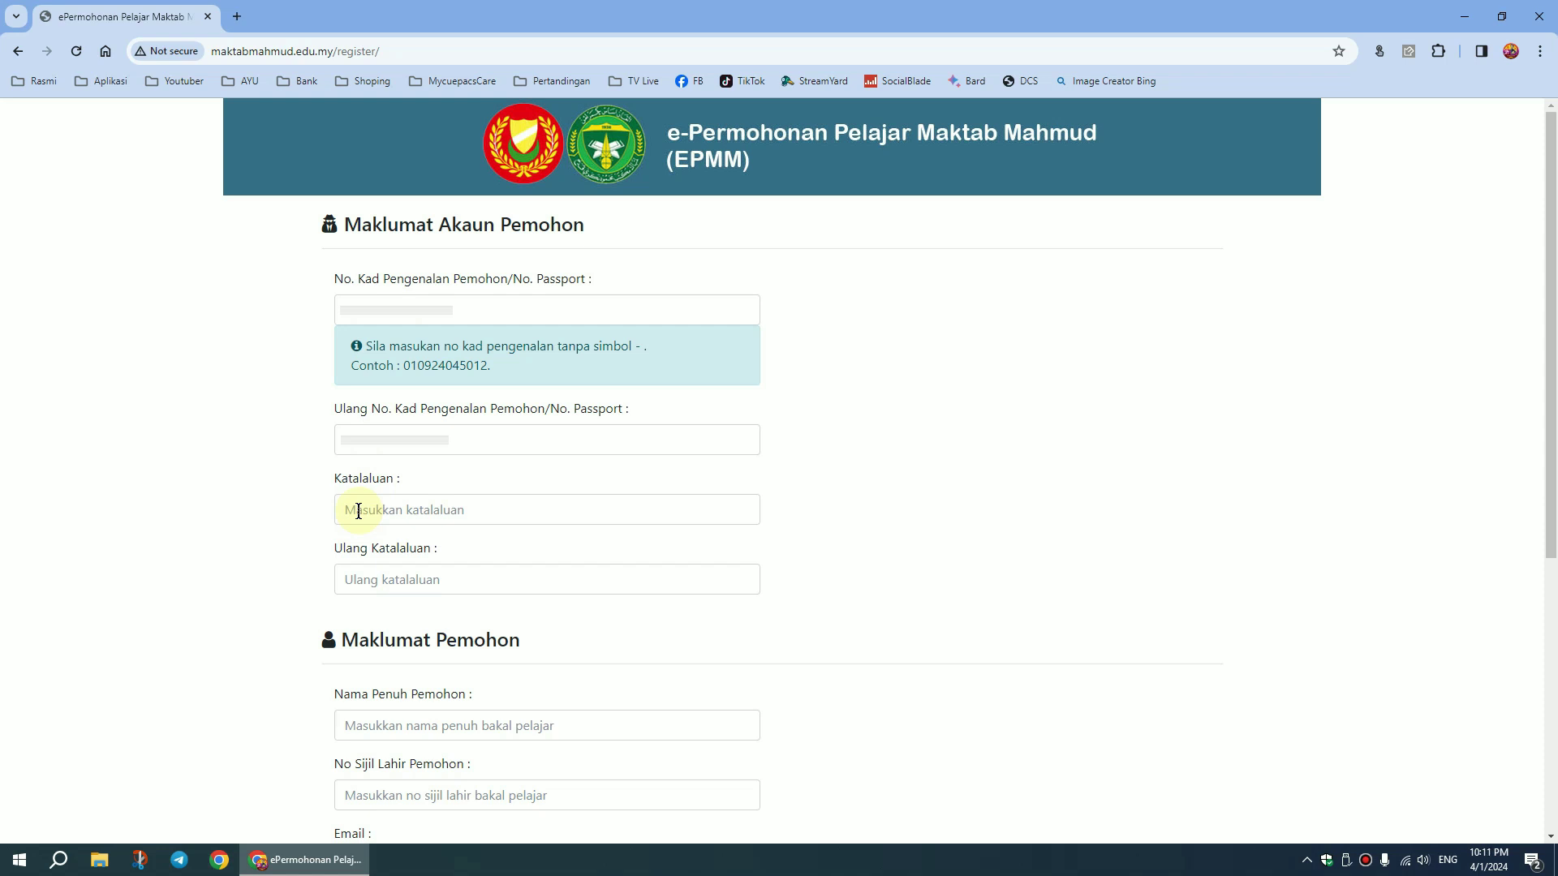
key(ctrl+v)
click(371, 580)
key(ctrl+v)
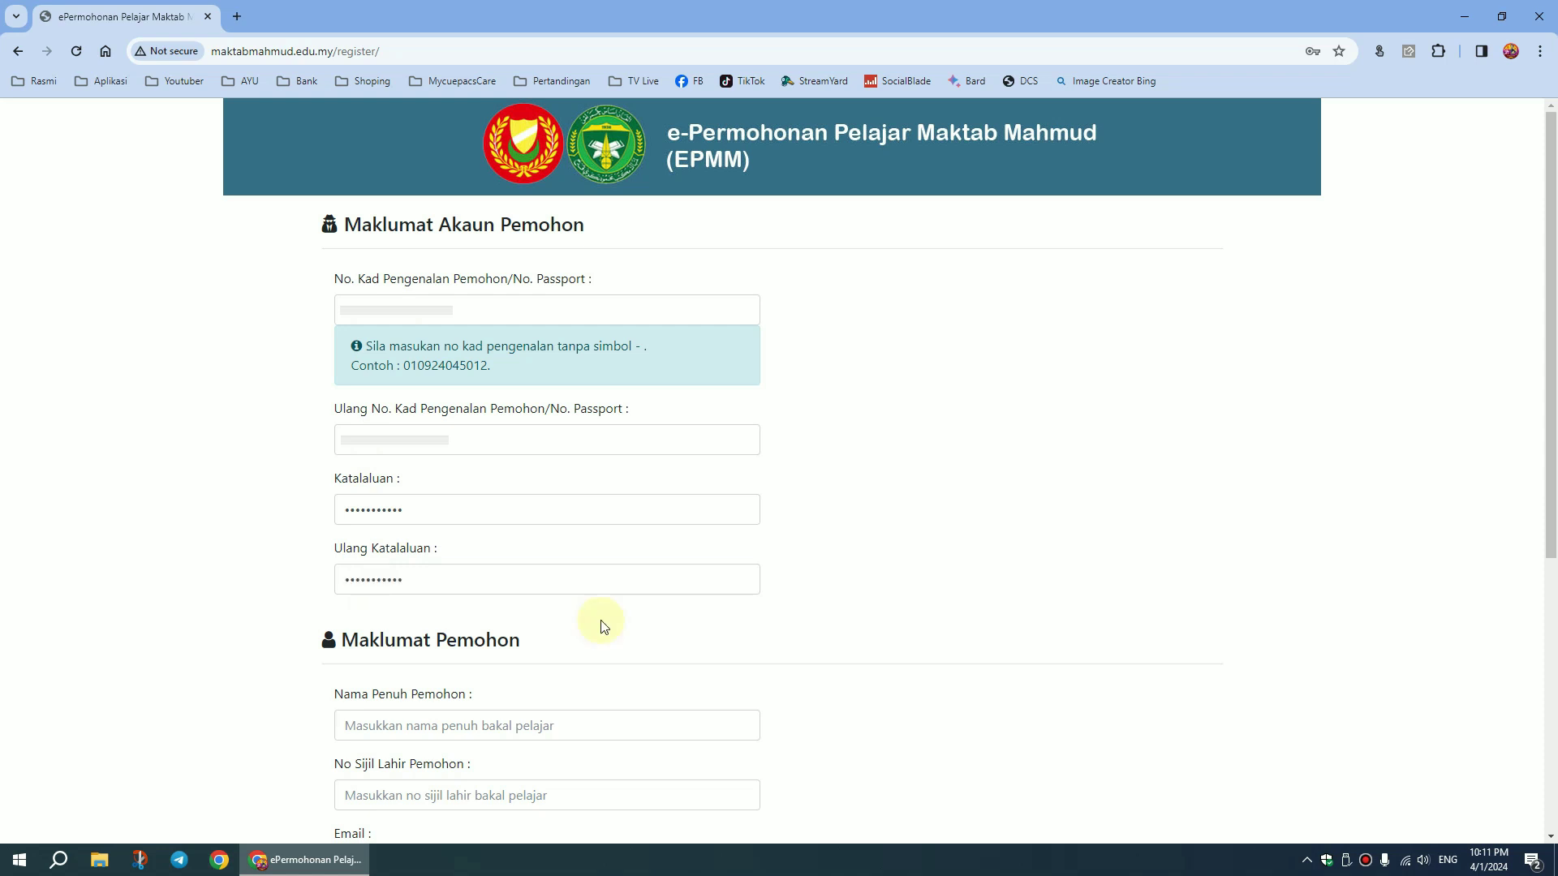
Enter the applicant's full name, birth certificate number, e-mail and purchased application PIN, and submit the registration
scroll(603, 627, down, 5)
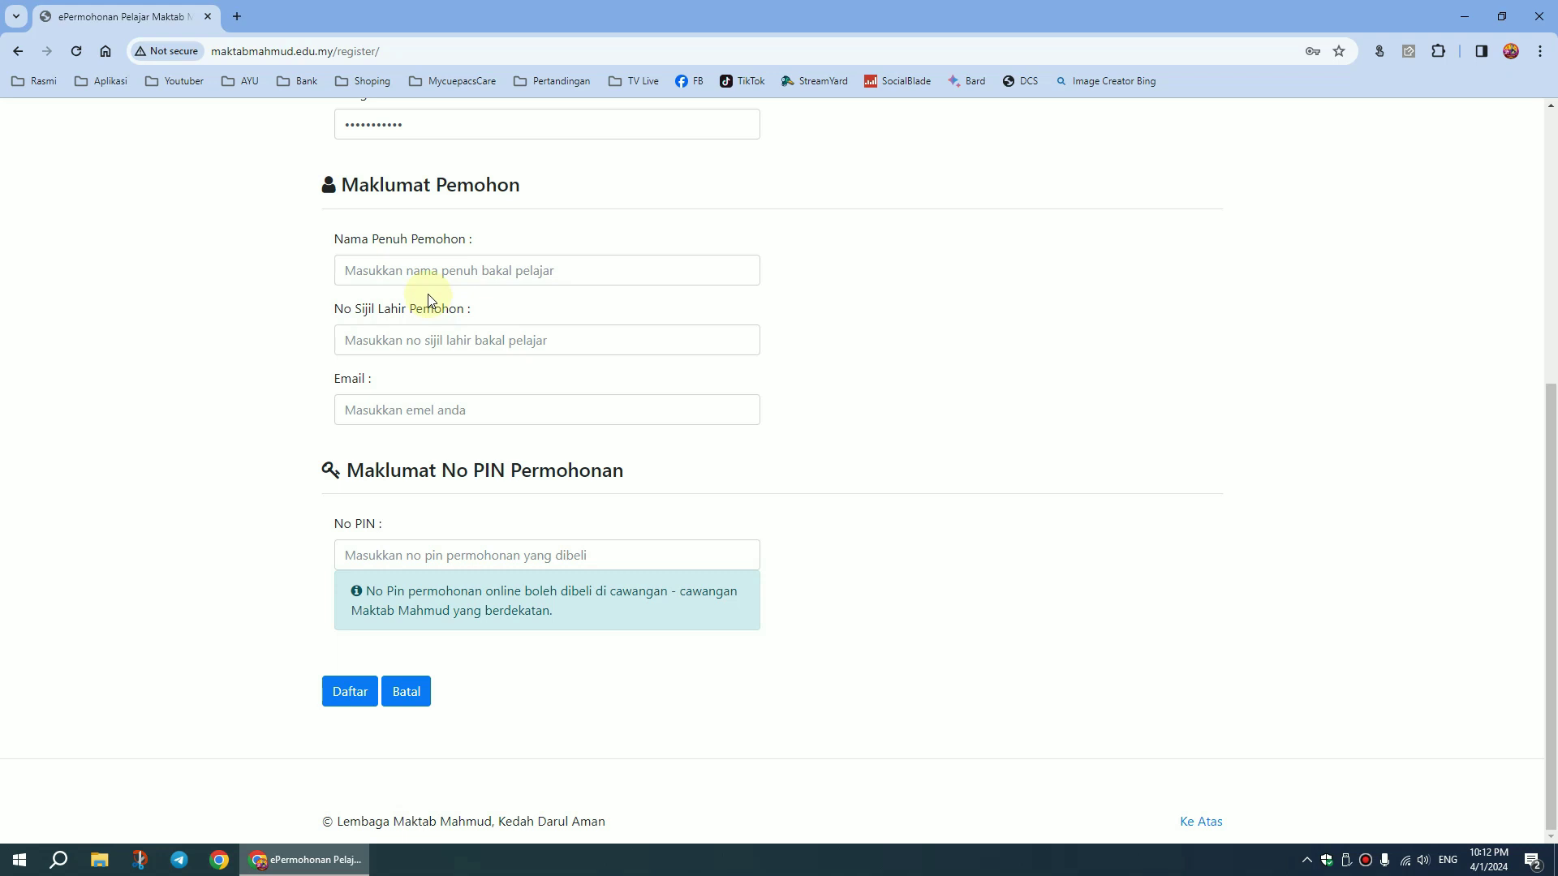
click(424, 270)
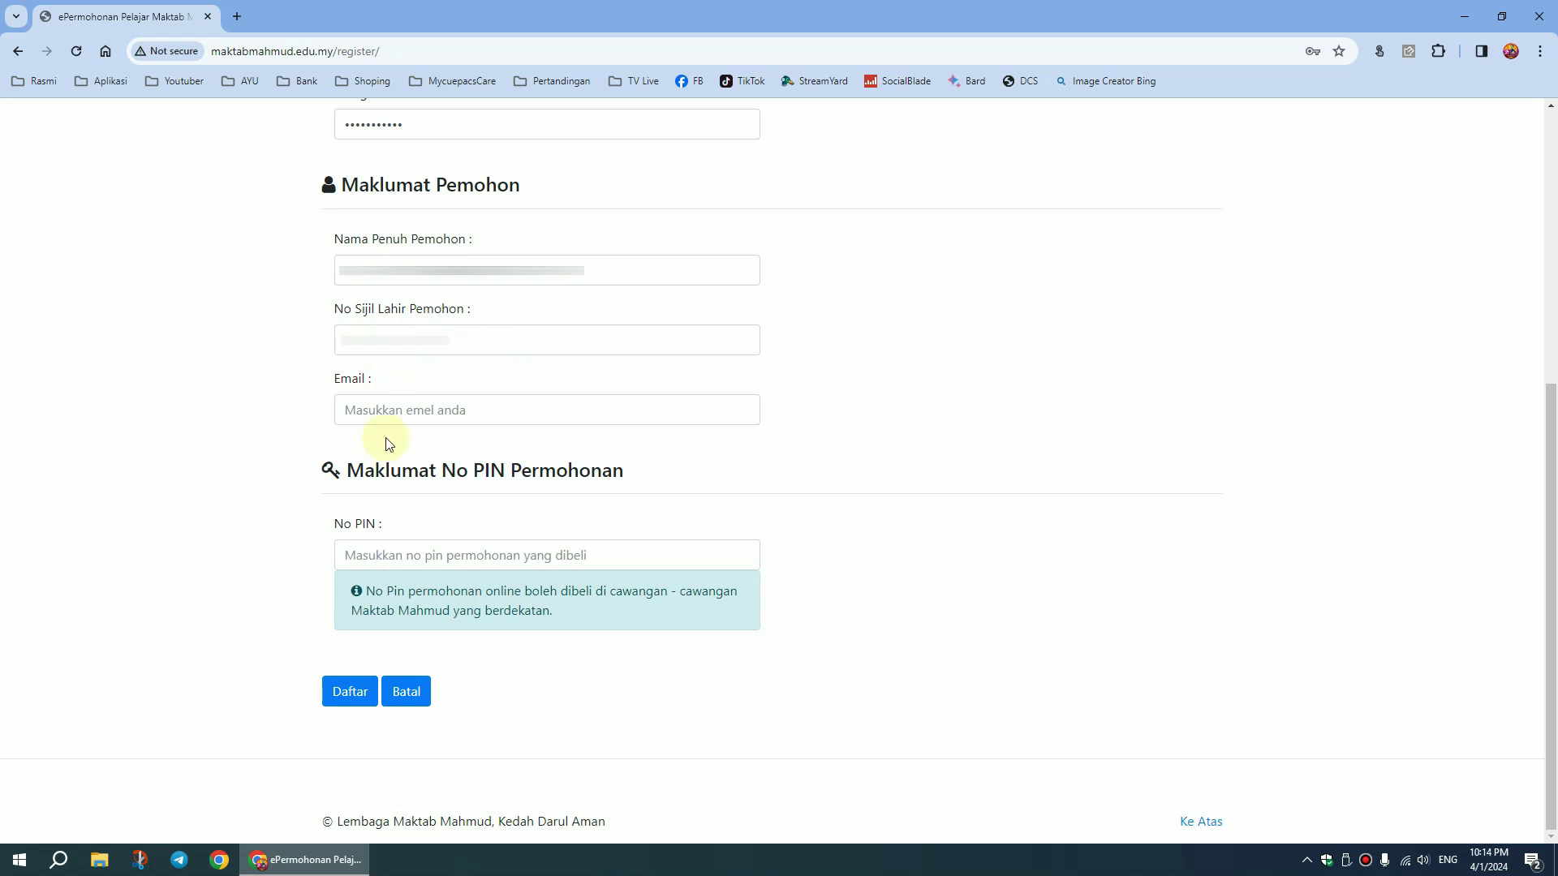
click(430, 511)
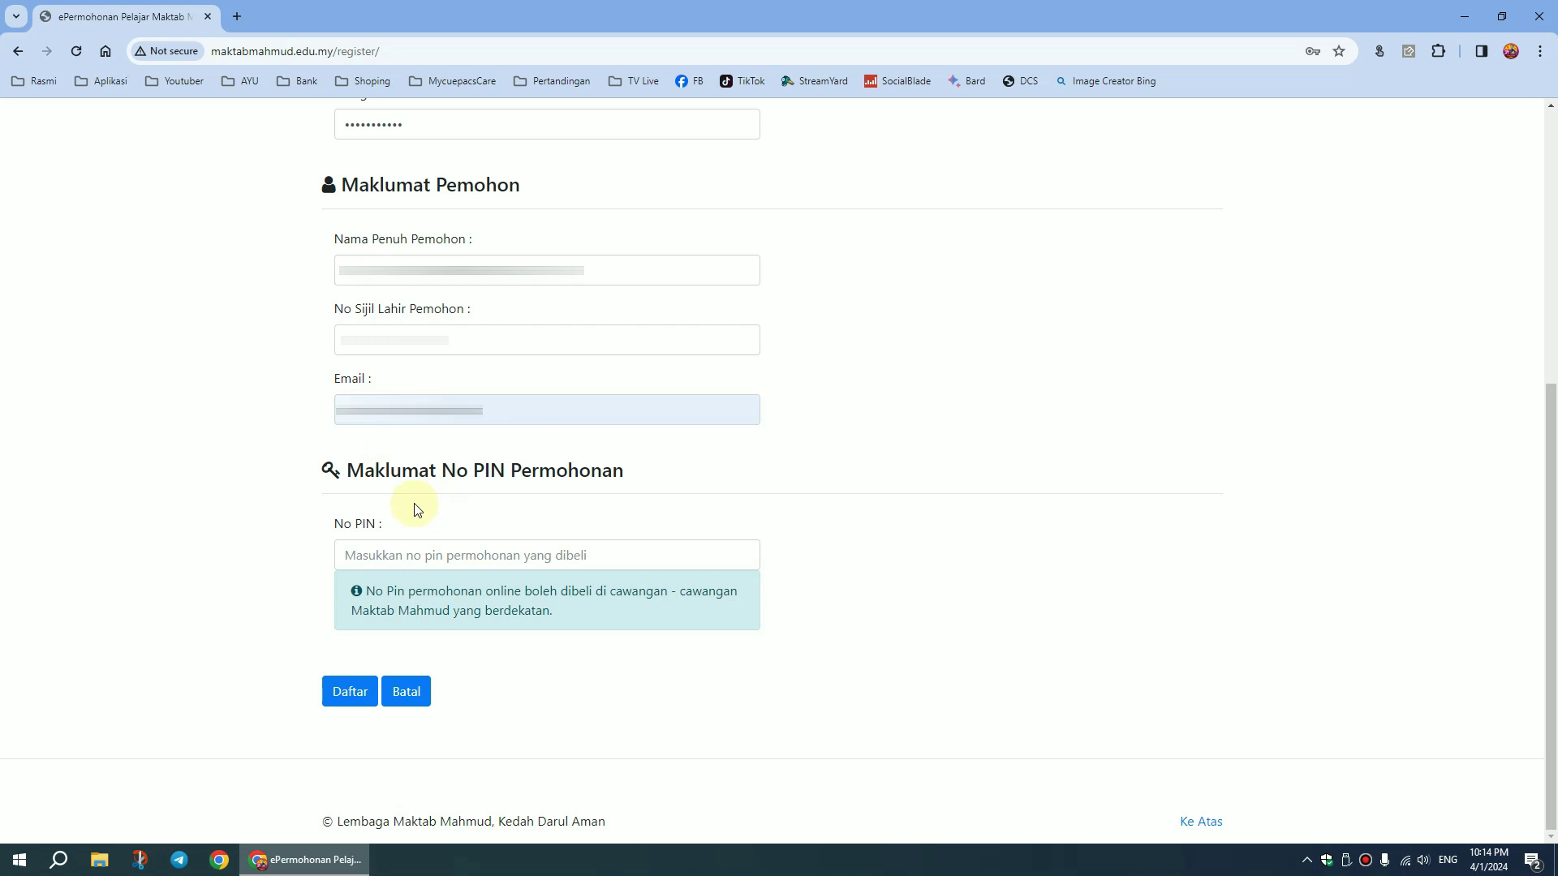
click(389, 556)
key(ctrl+v)
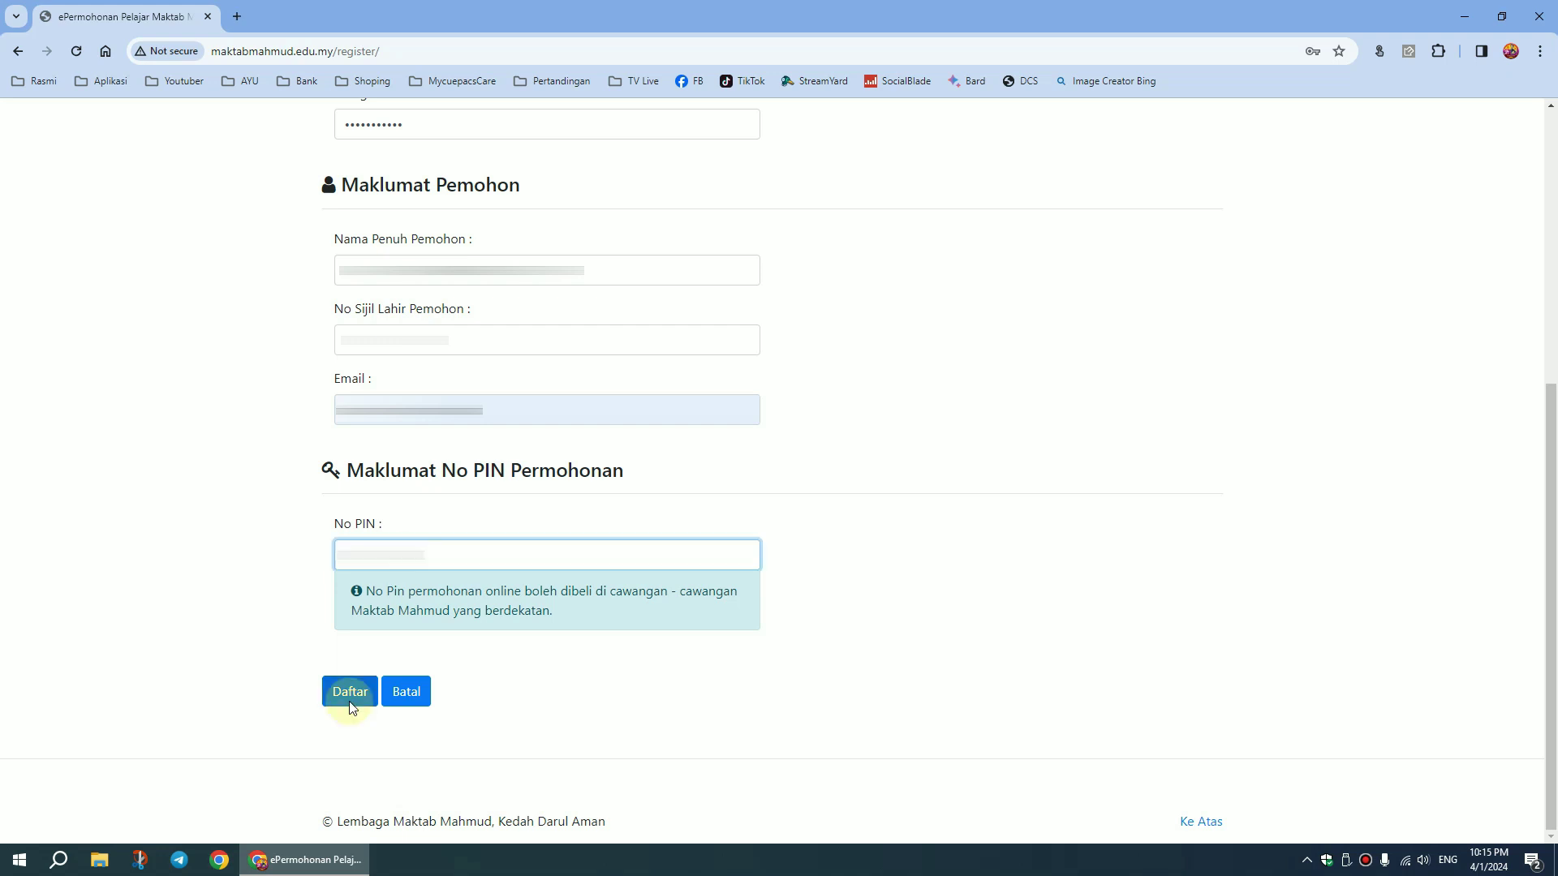
click(350, 694)
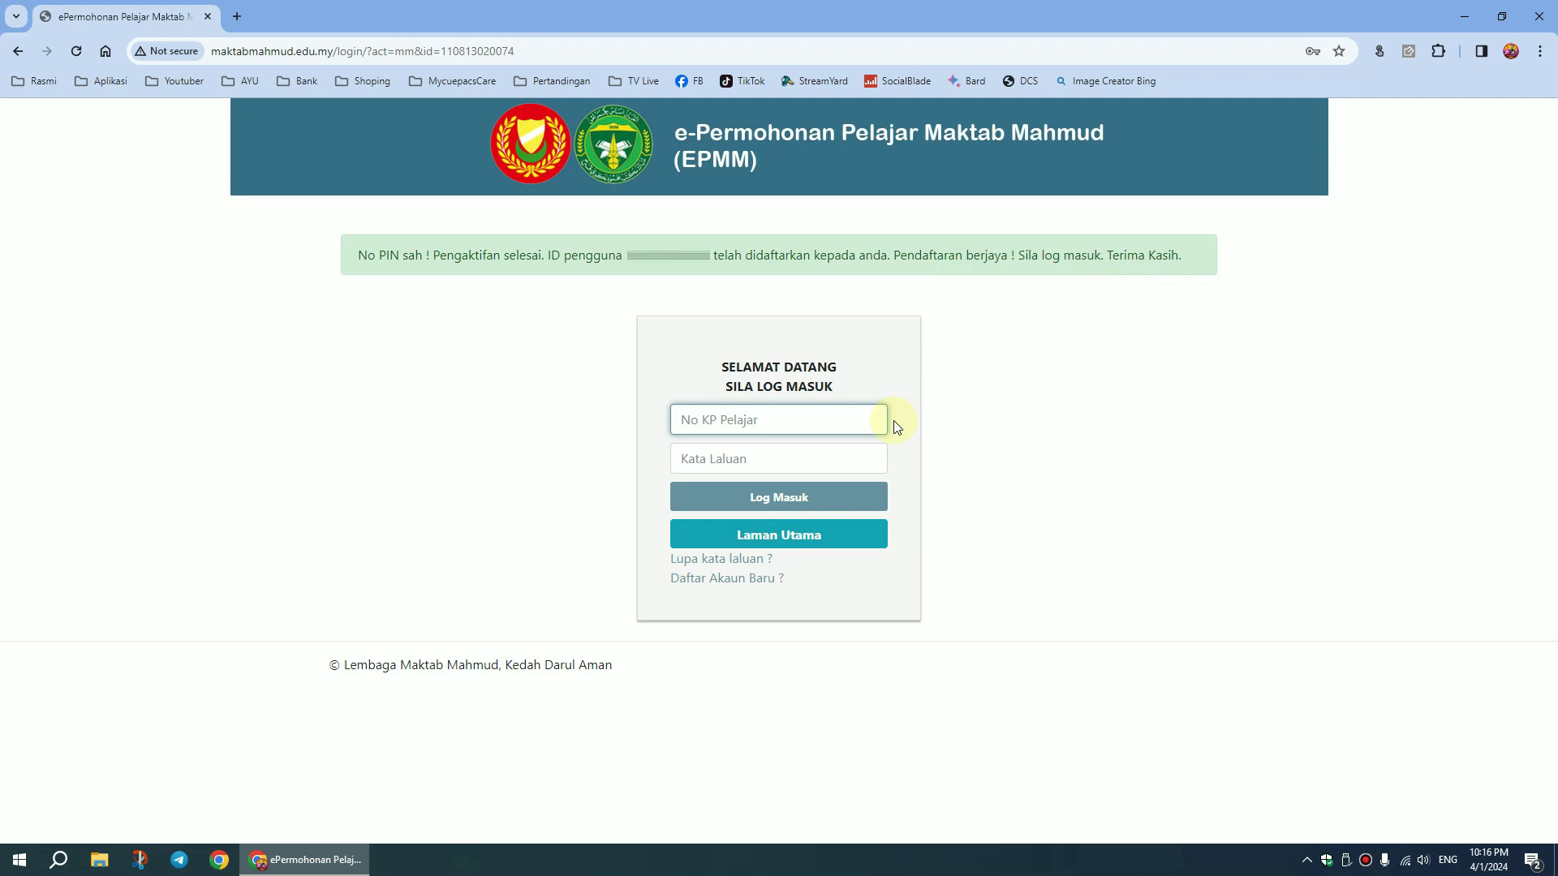
Log in with the student's identity card number and the account password
key(ctrl+v)
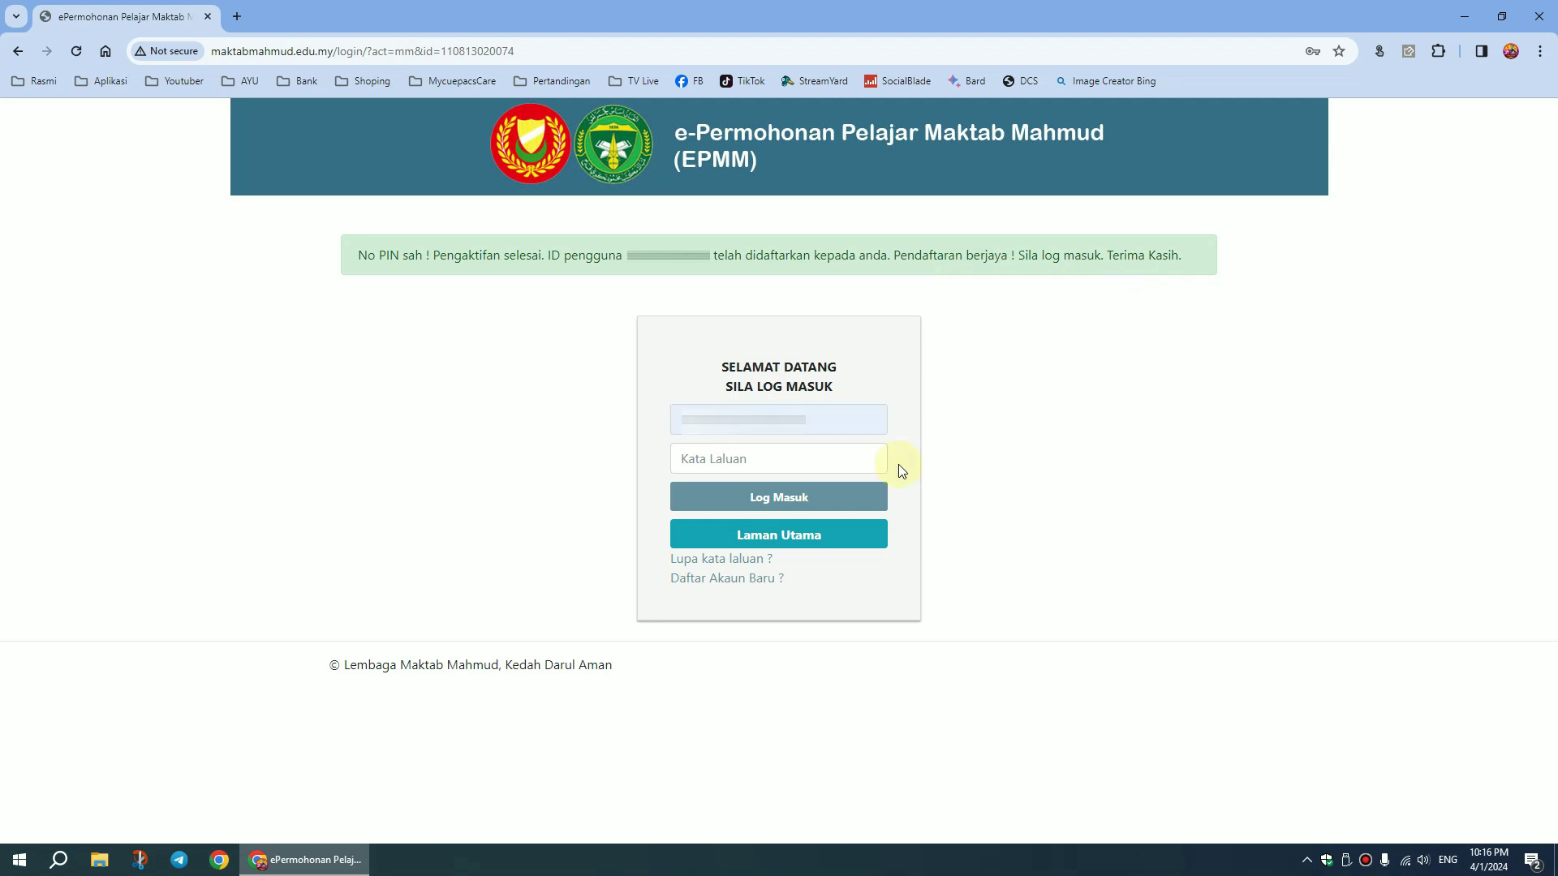
key(ctrl+v)
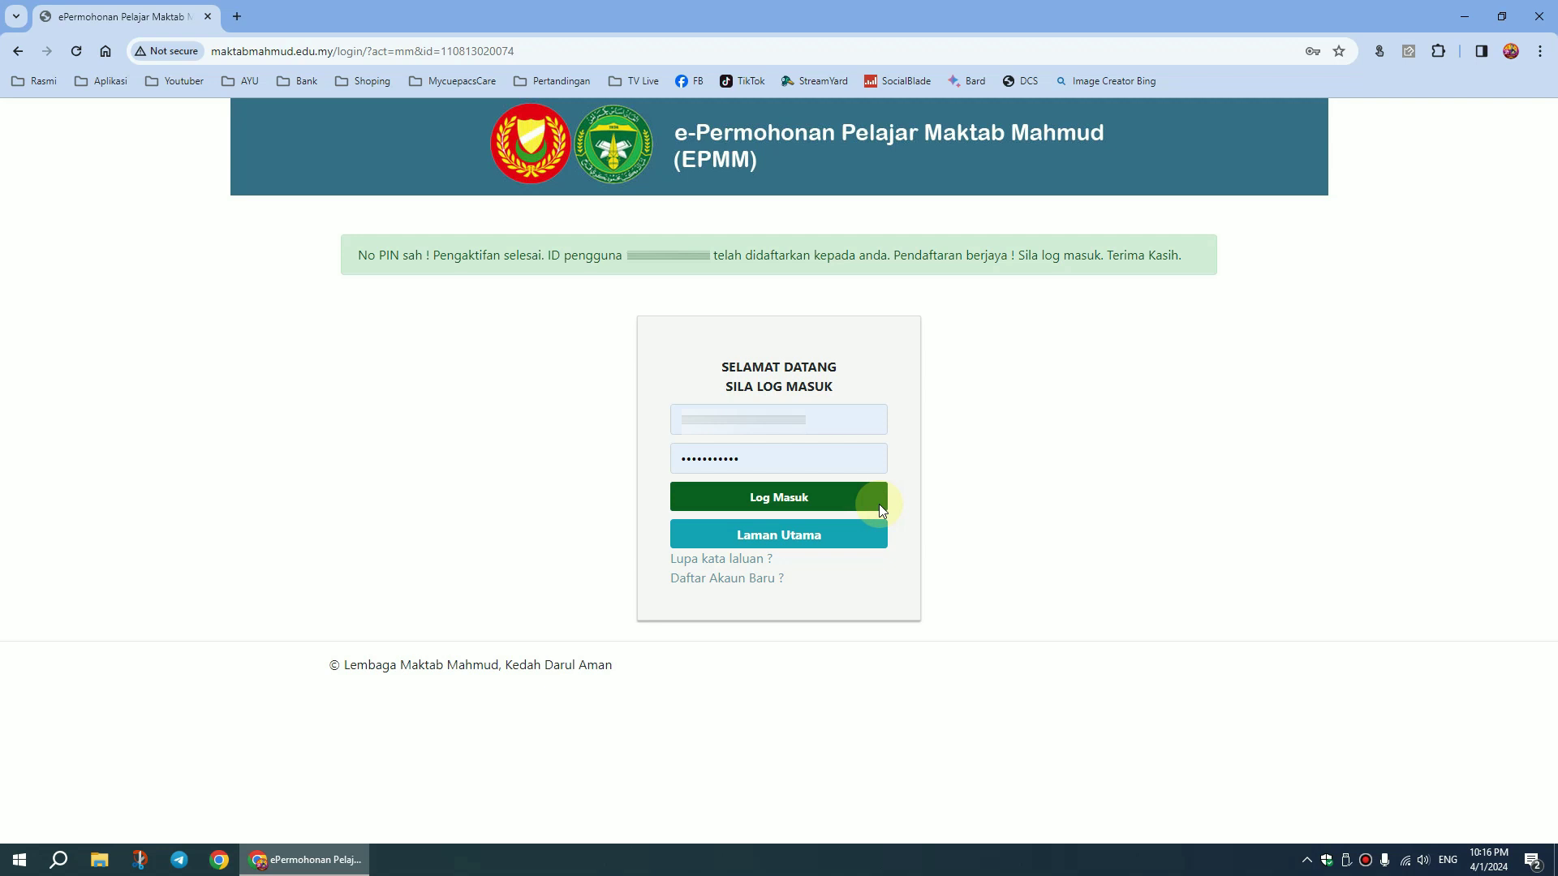
click(878, 504)
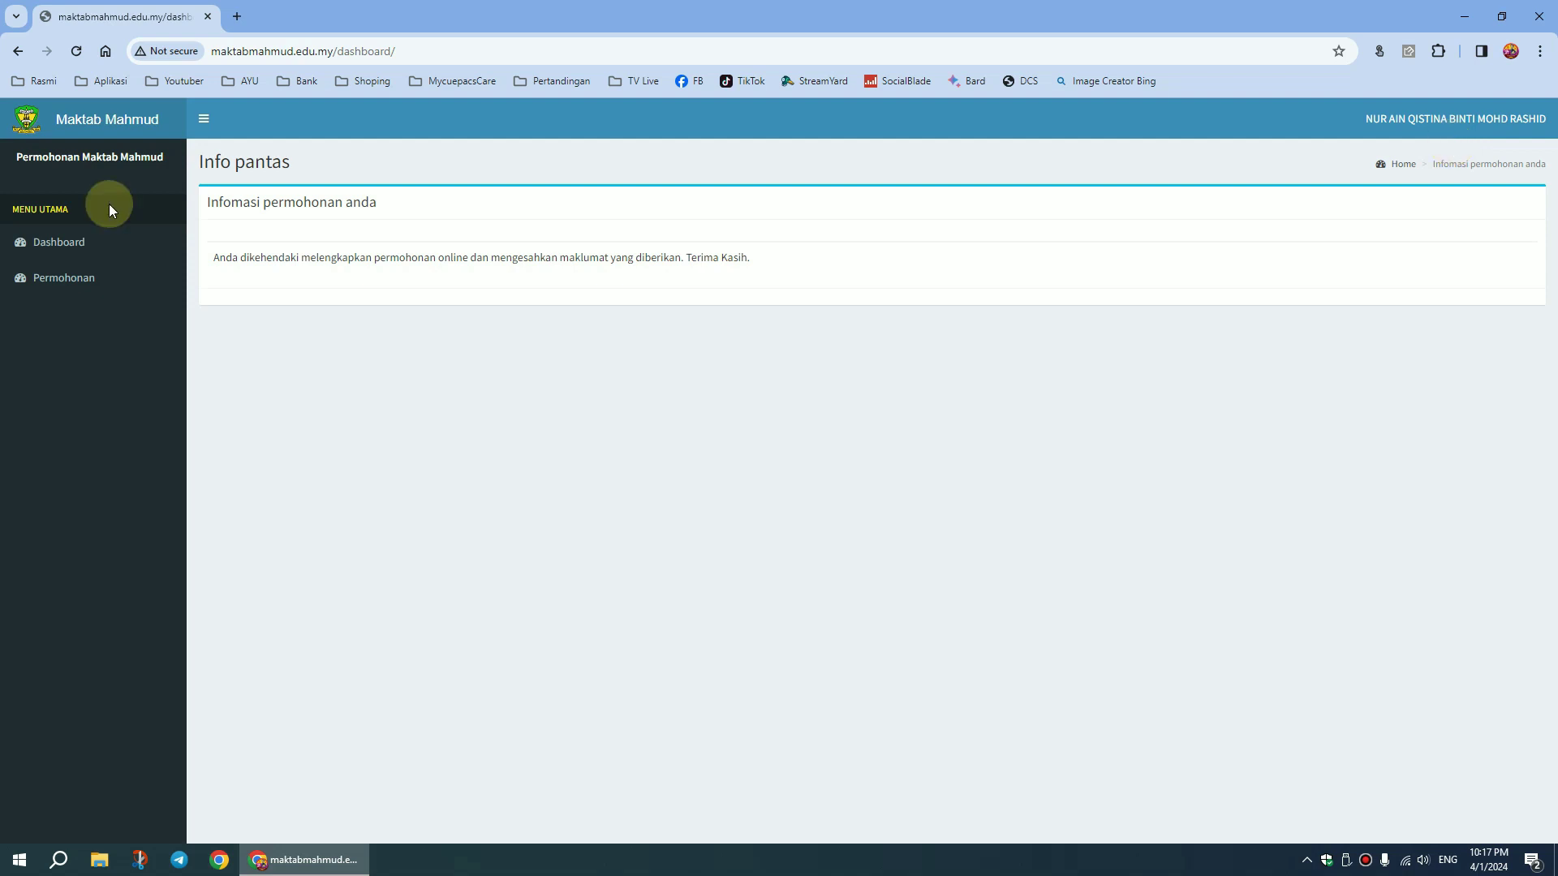
Open Permohonan, complete the student profile with primary school SK LUBOK BUNTAR and the school's phone number, save it and continue
click(84, 288)
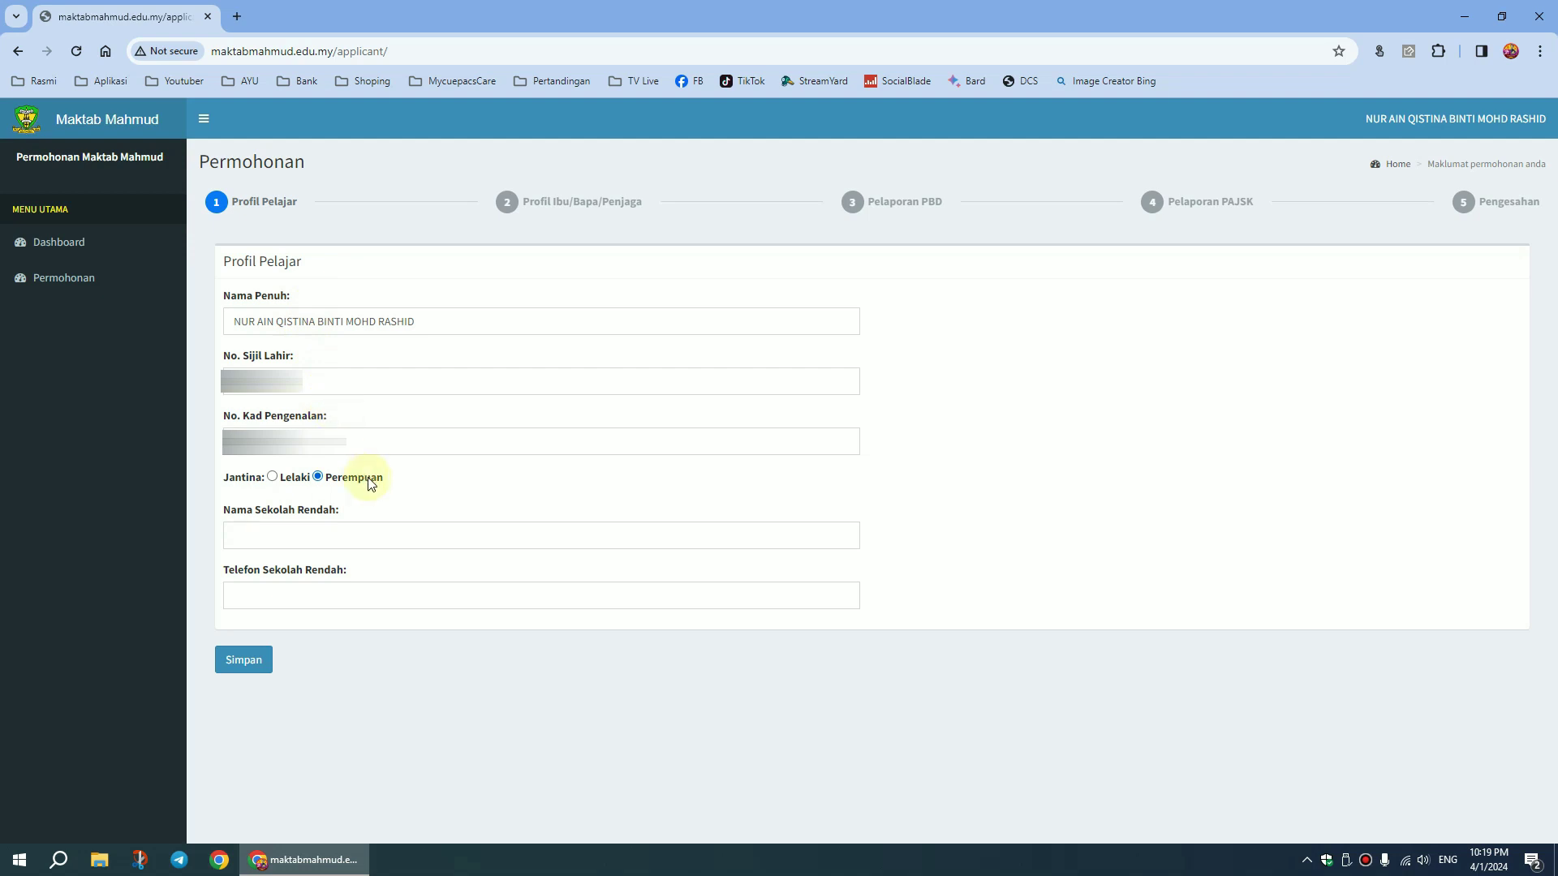
click(321, 539)
text(SK LUBOK BUNTAR)
click(289, 600)
key(ctrl+v)
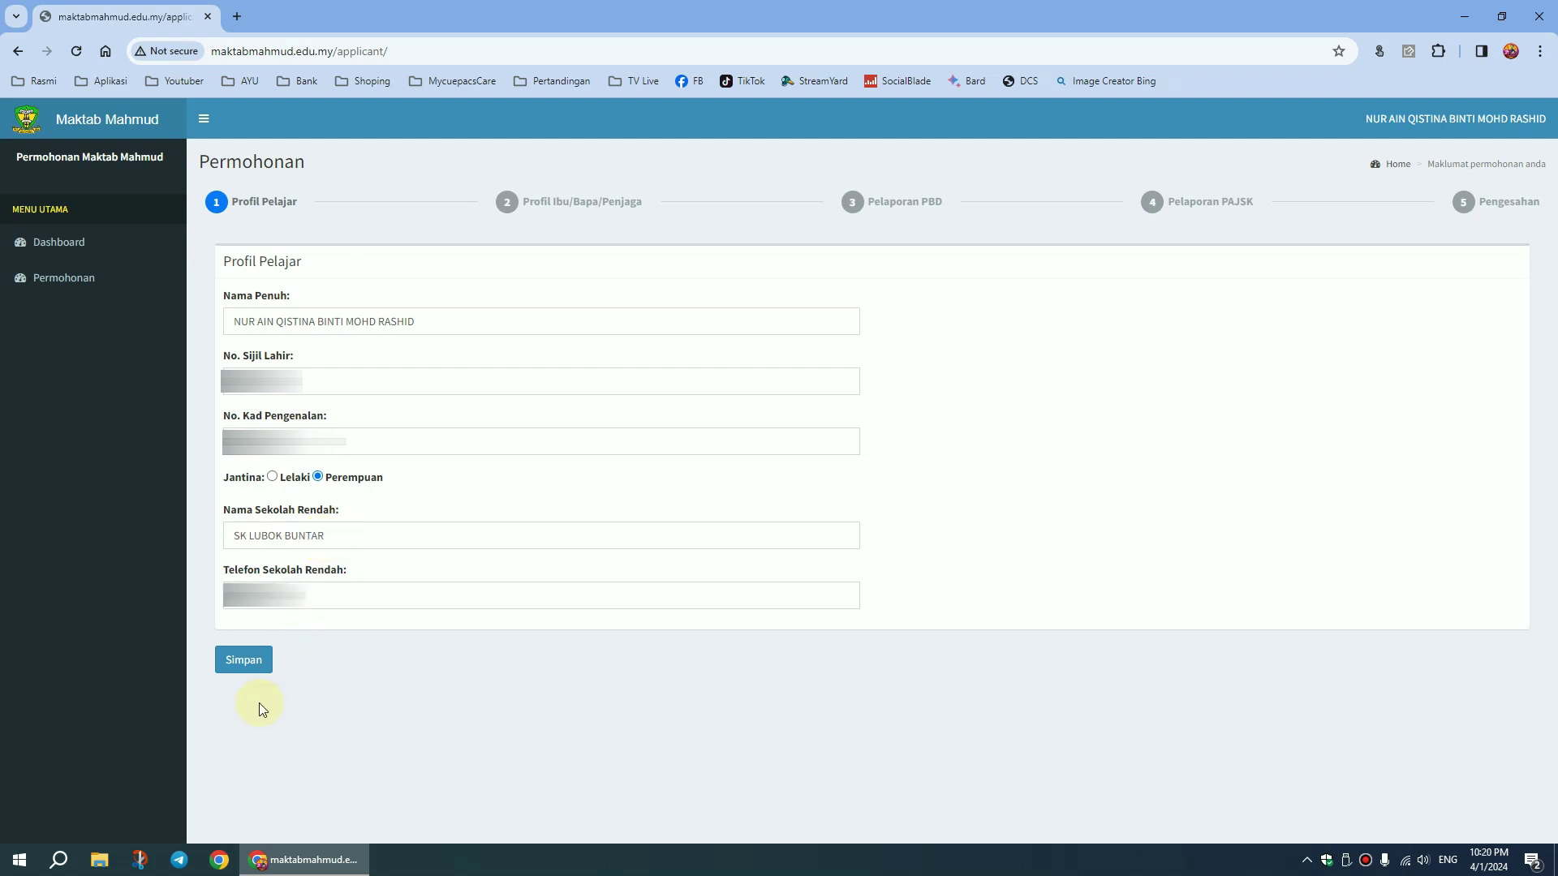
click(255, 676)
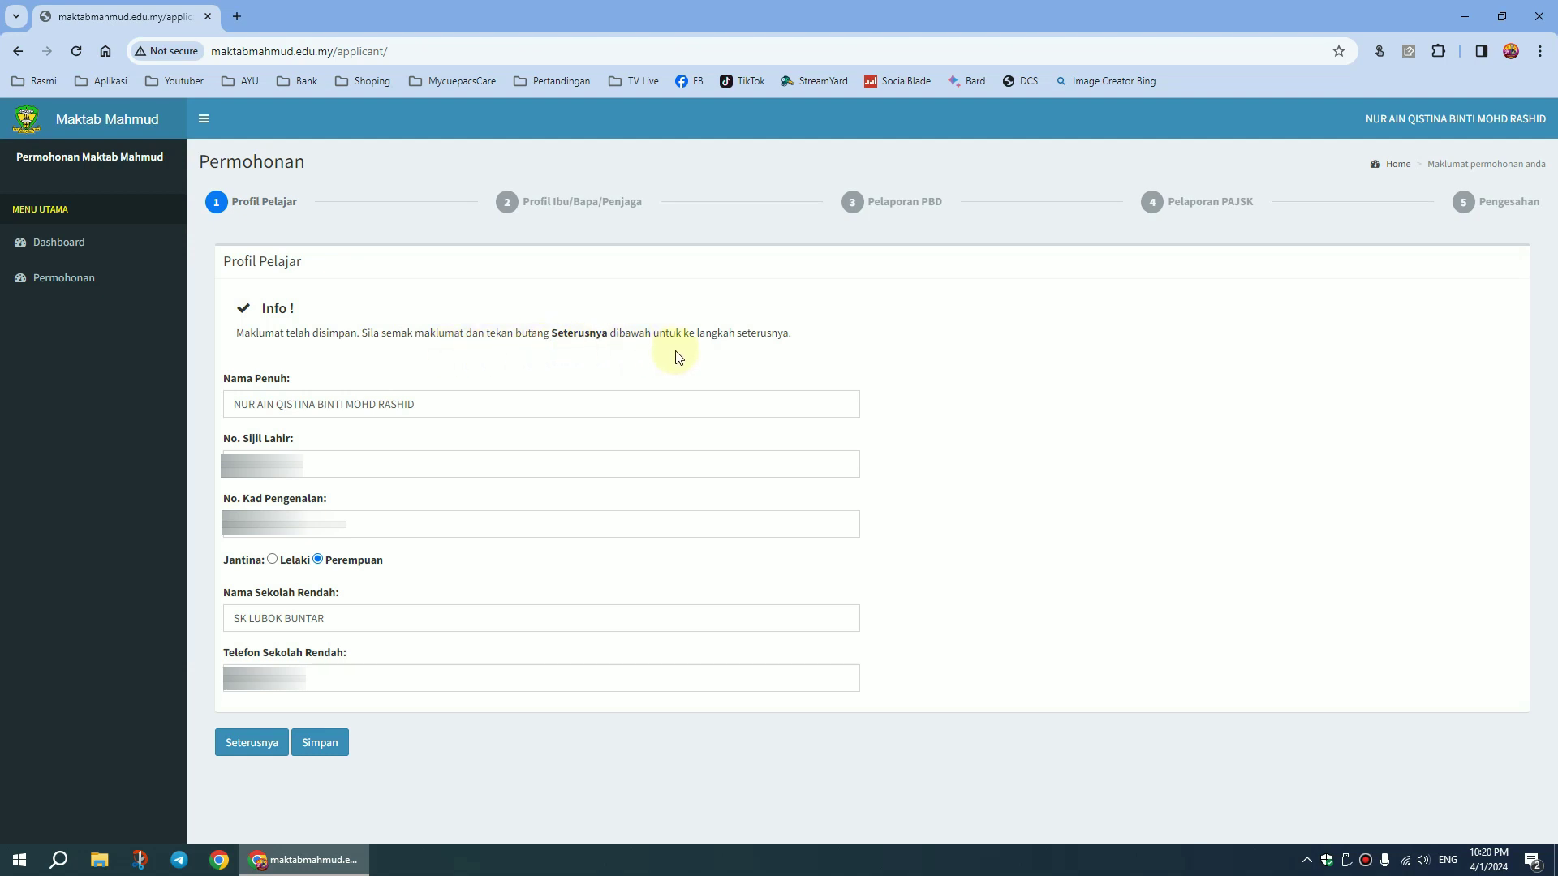
click(249, 758)
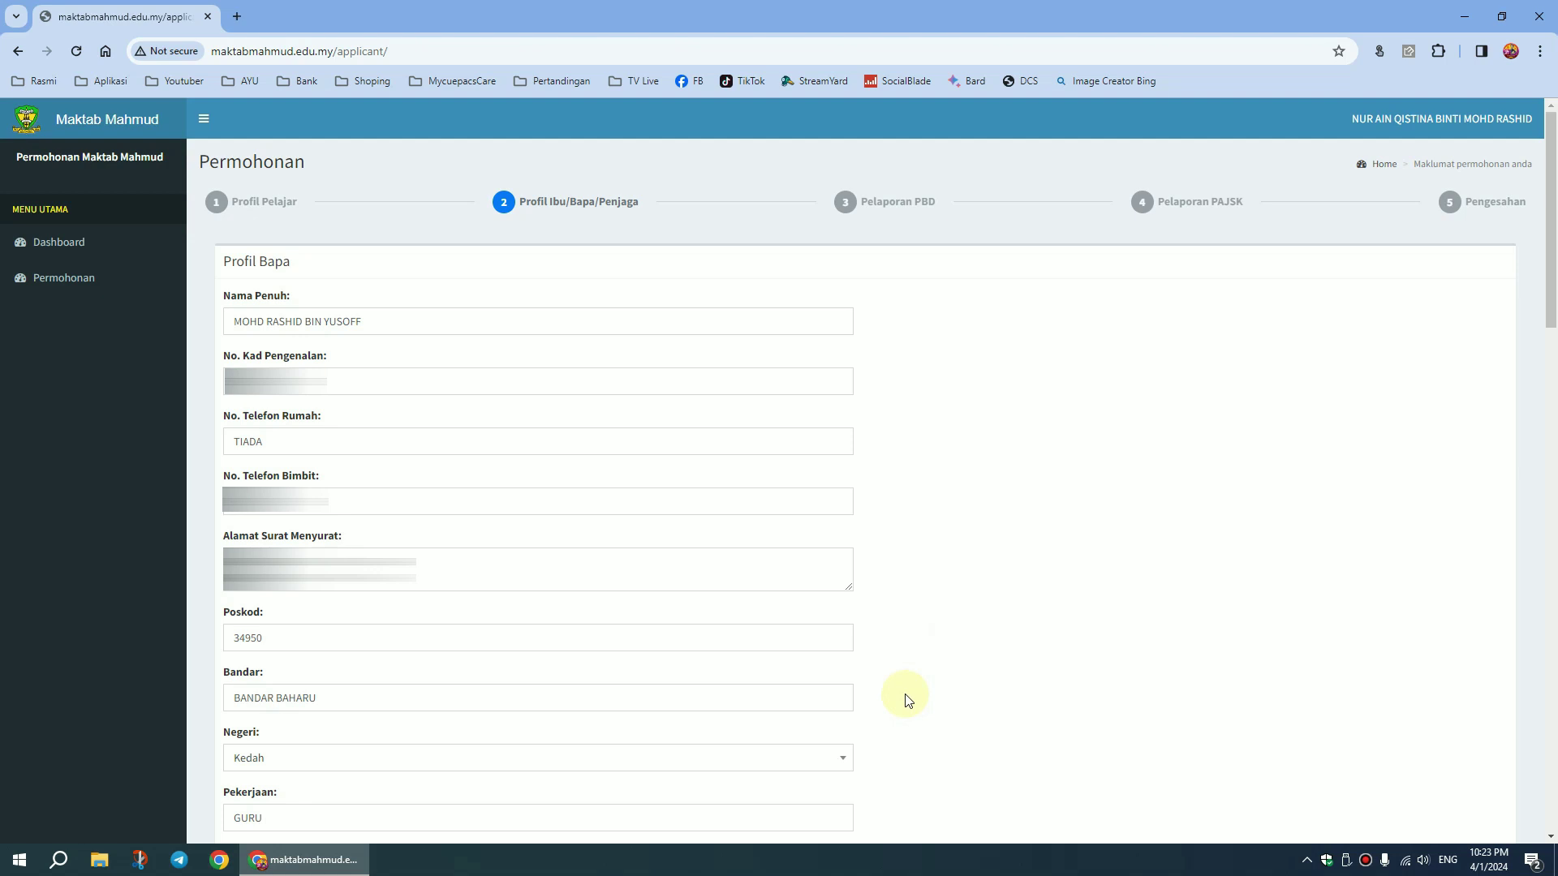
Complete the parent and guardian profiles, including occupation GURU and employer SK LUBOK BUNTAR, save them and continue to Pelaporan PBD
scroll(240, 704, down, 2)
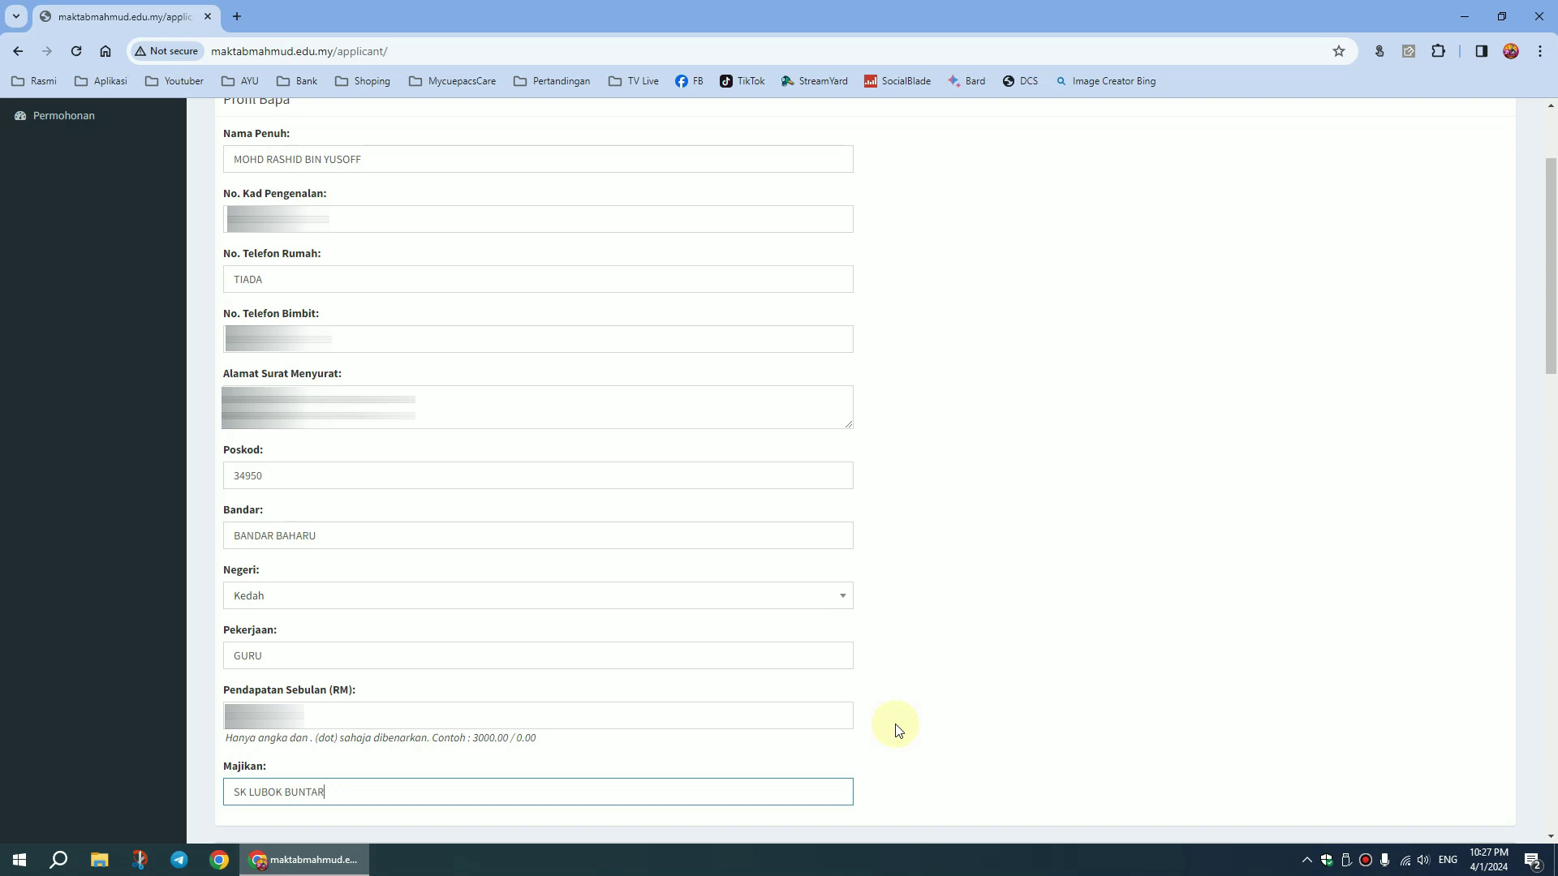
scroll(202, 216, down, 9)
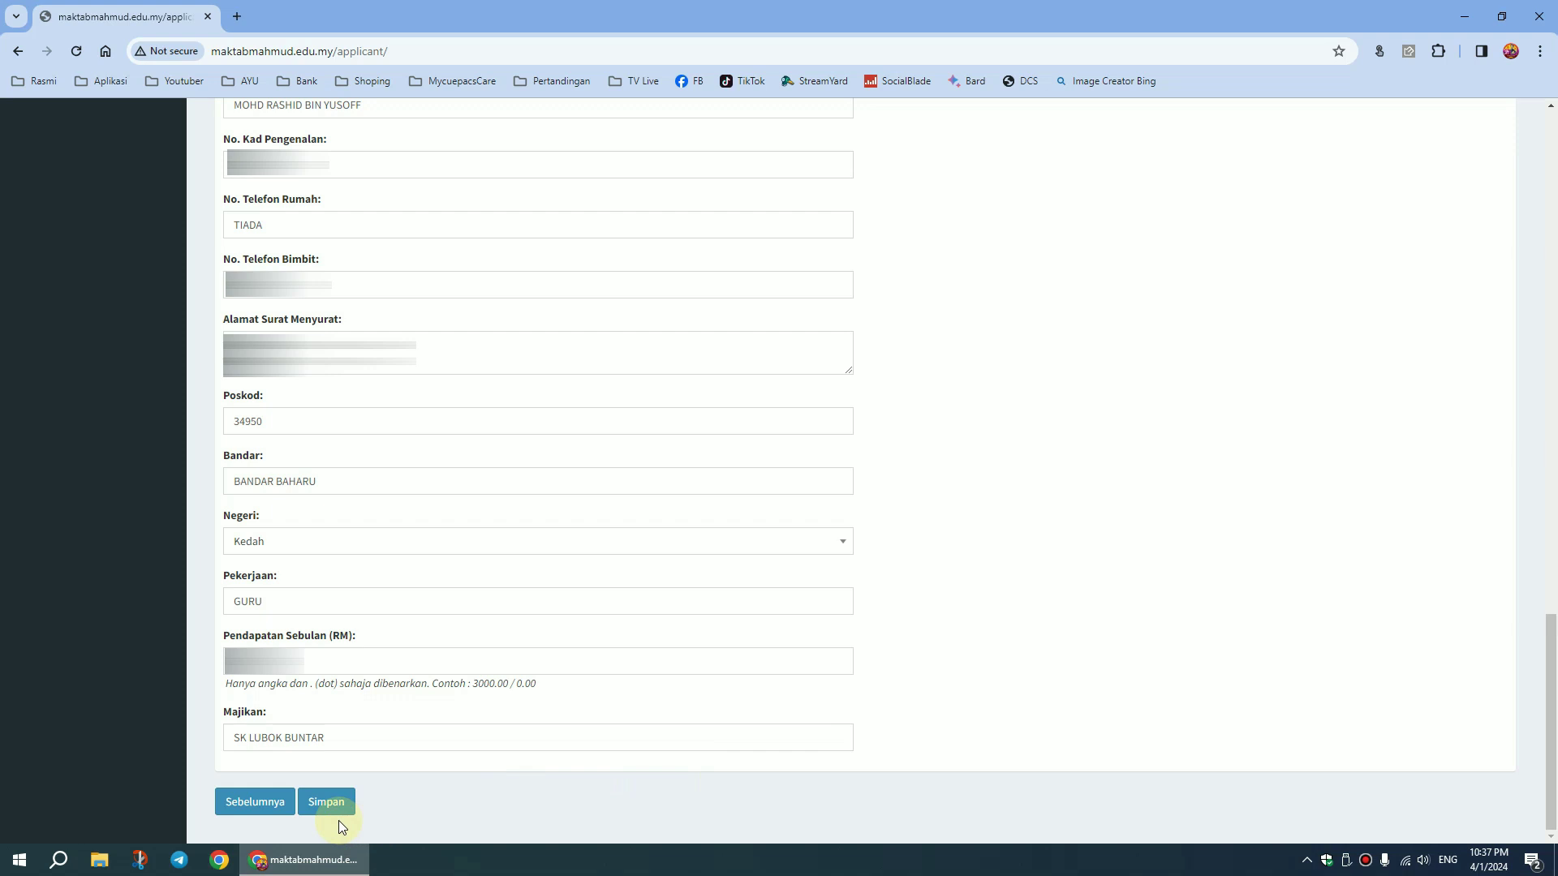
click(326, 802)
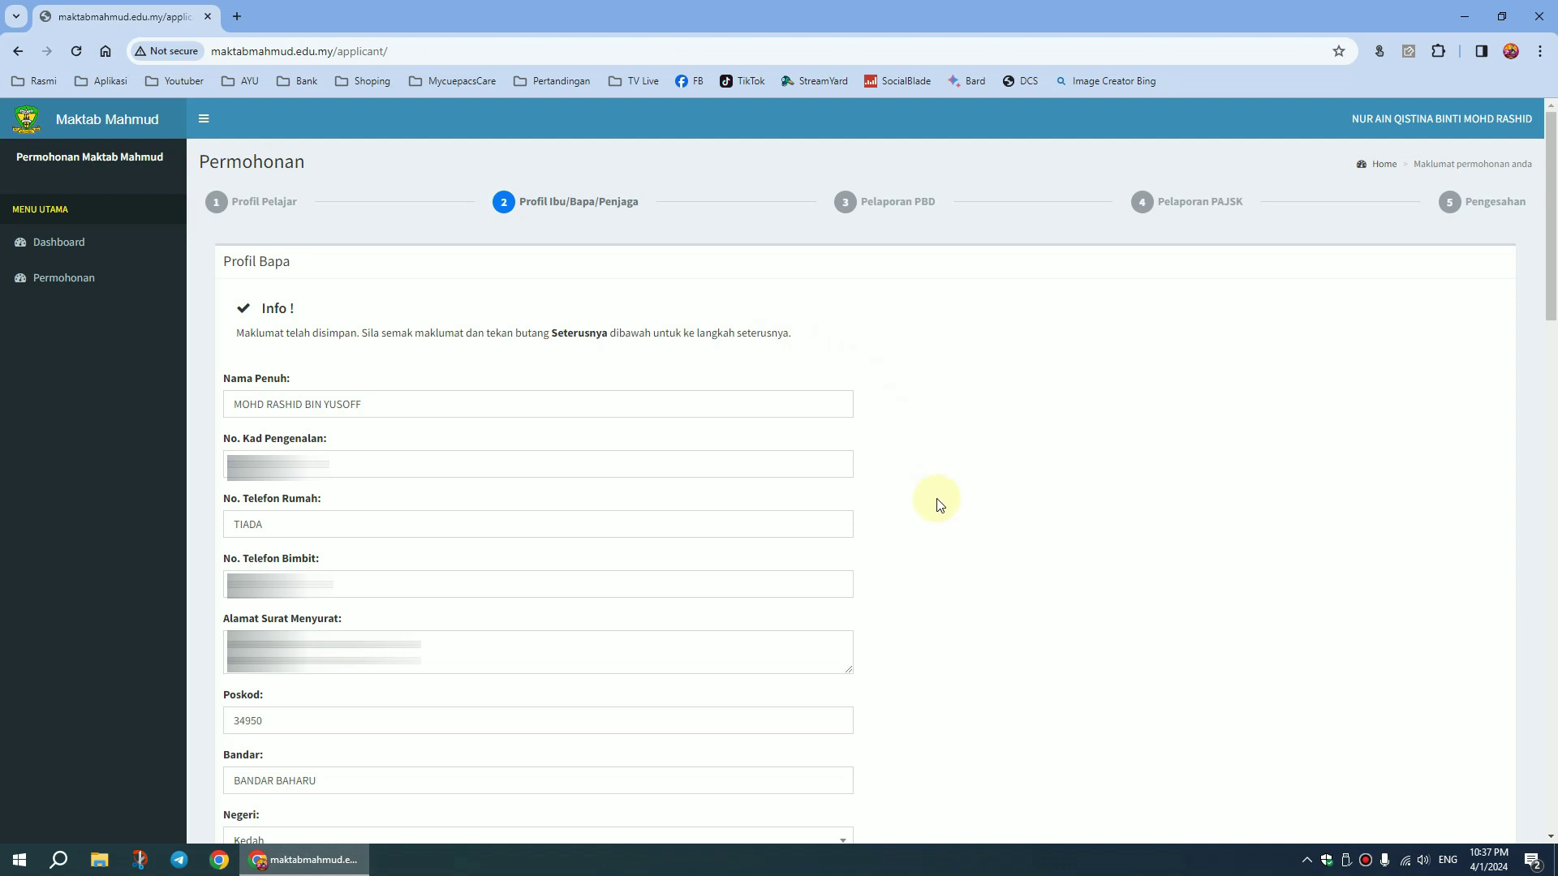
scroll(938, 504, down, 4)
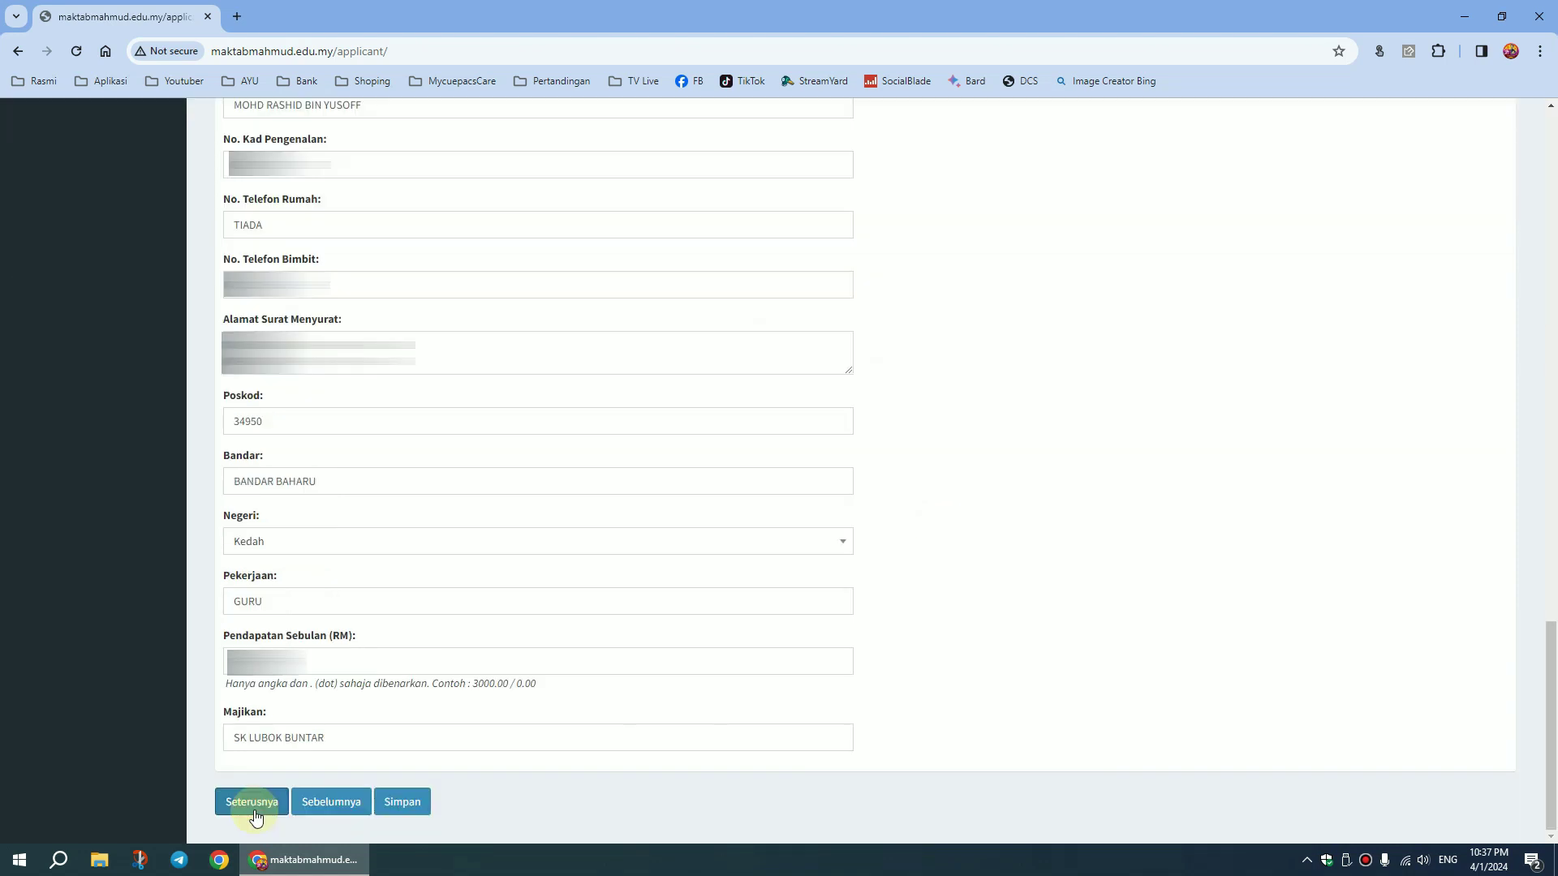
click(254, 811)
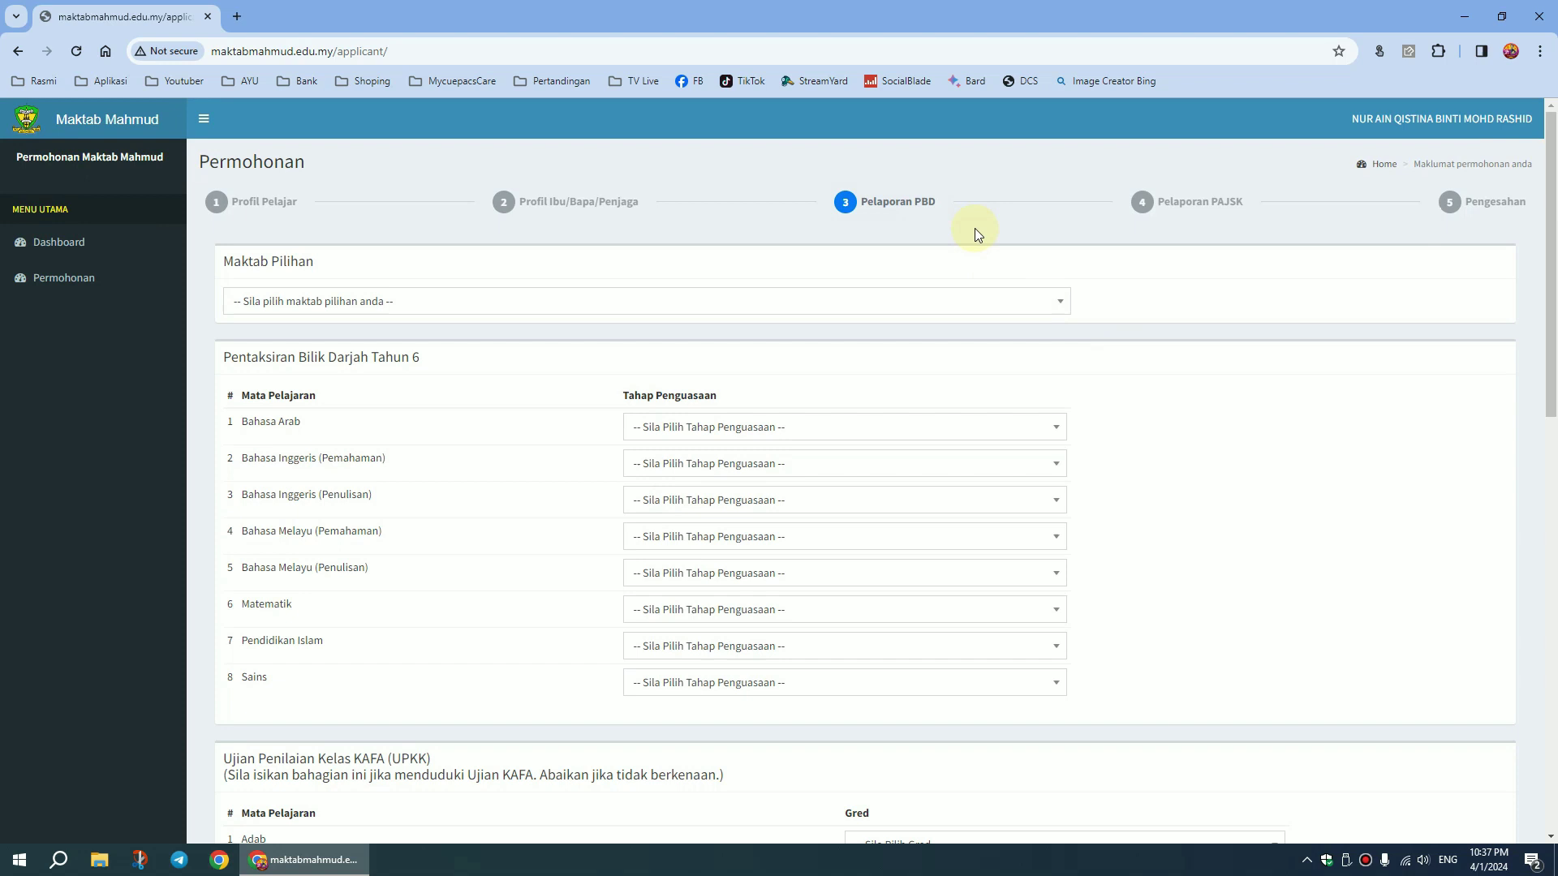
Choose Maktab Mahmud Bandar Baharu as the preferred college and set the Tahap Penguasaan for all eight Year 6 subjects
click(1052, 313)
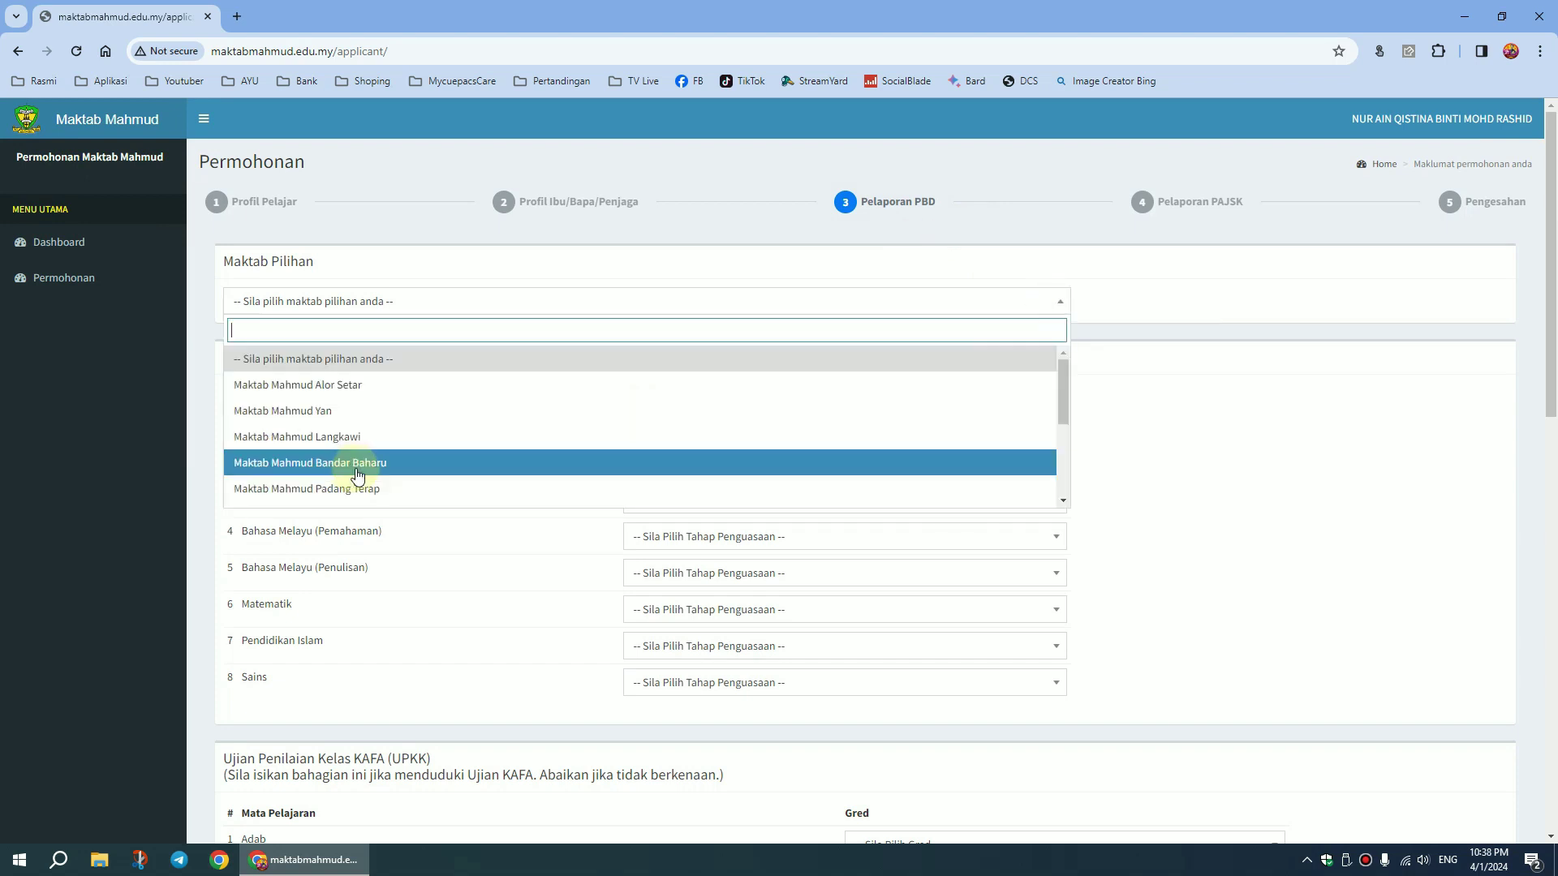
click(434, 463)
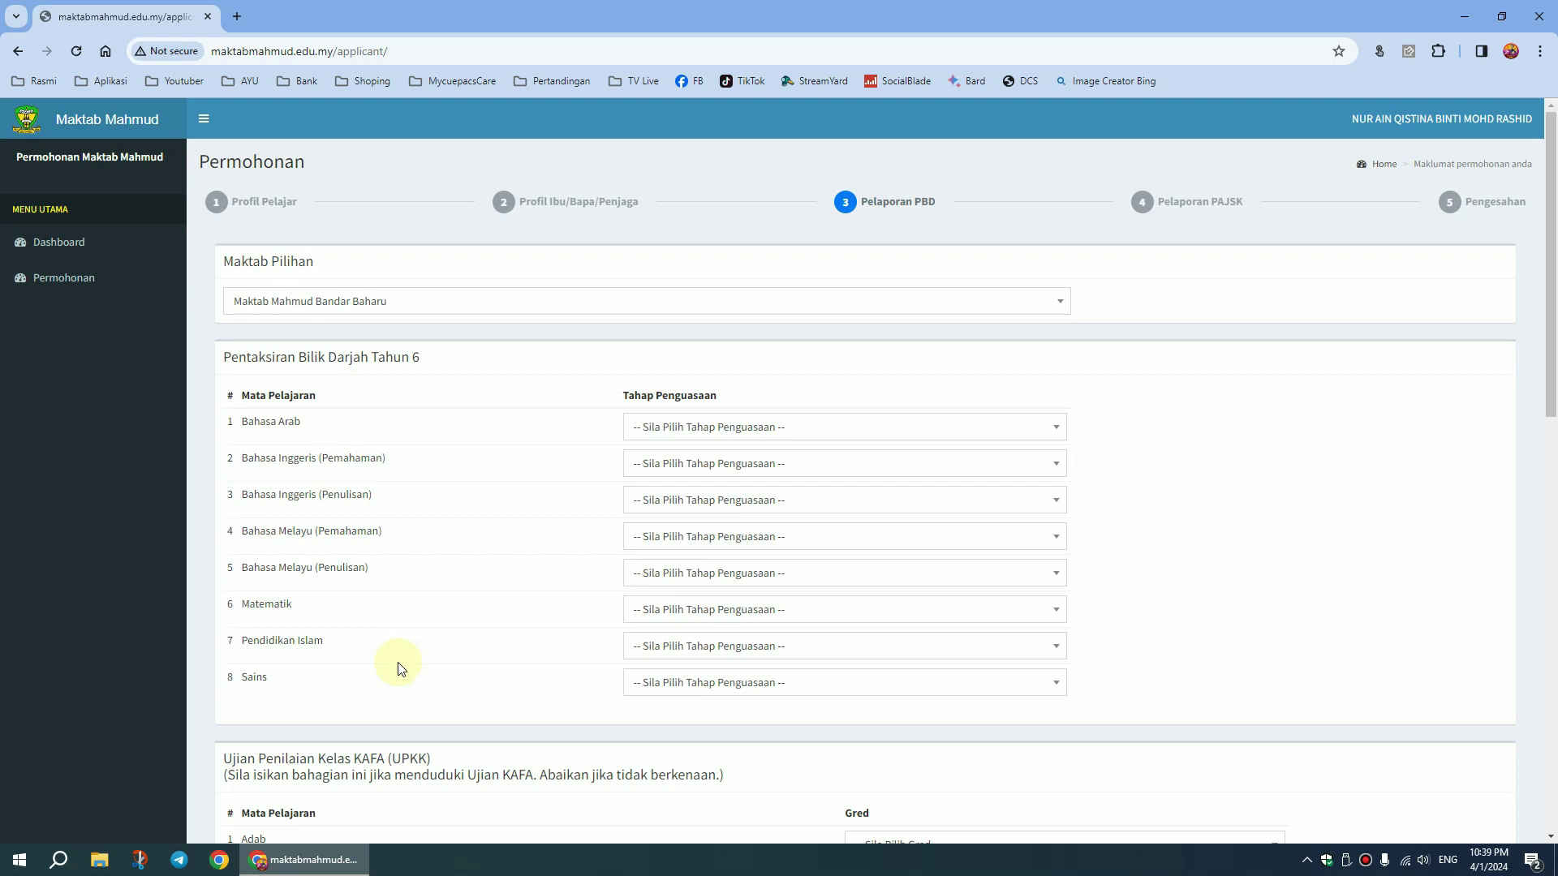
click(1057, 438)
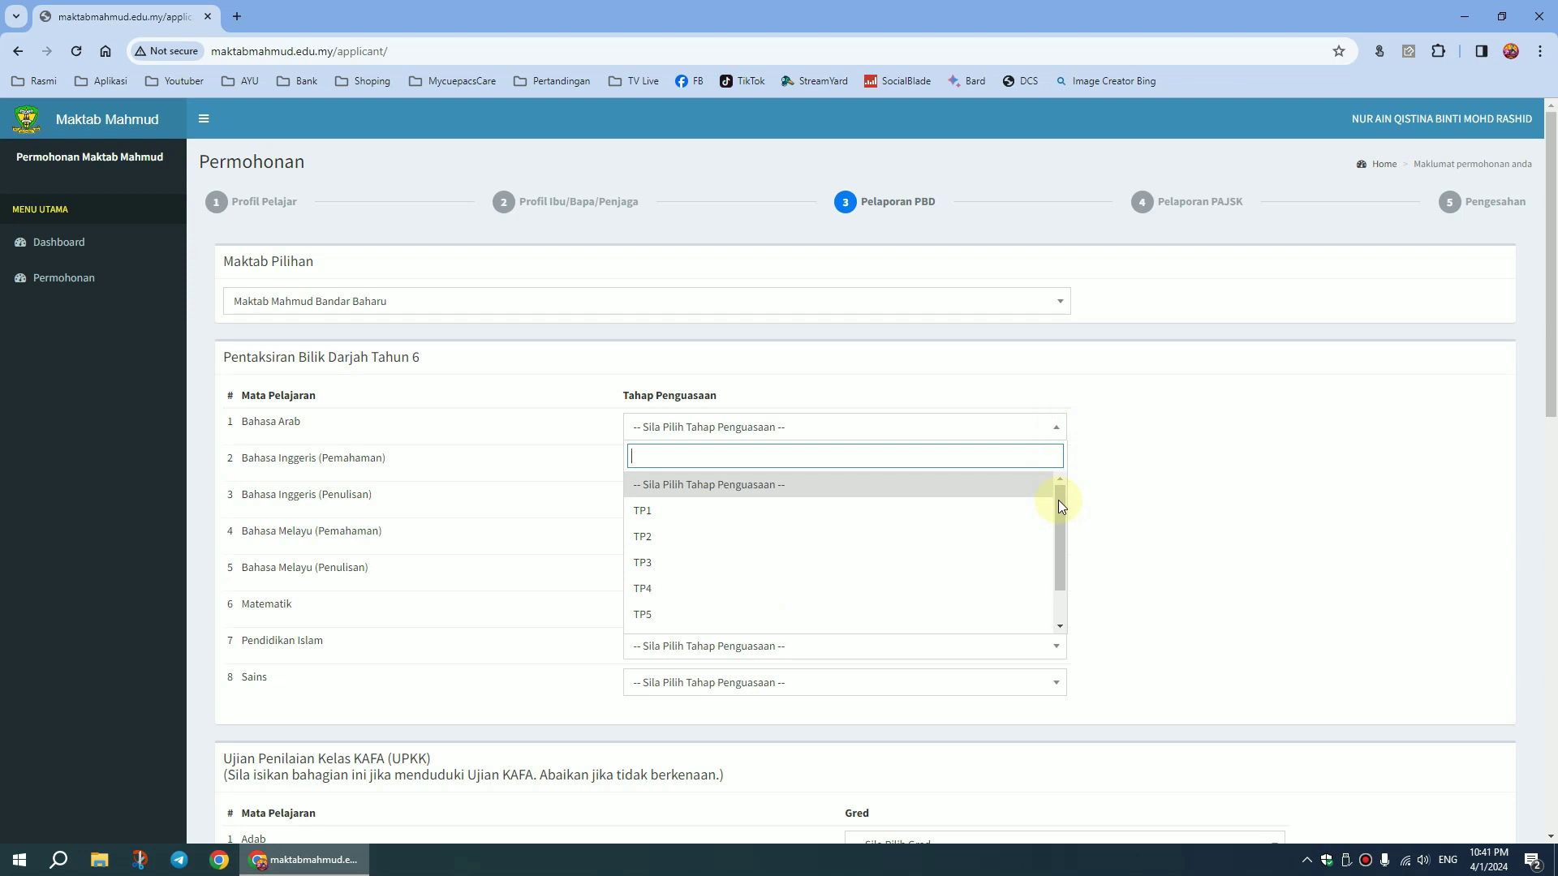
drag(1057, 500, 1059, 542)
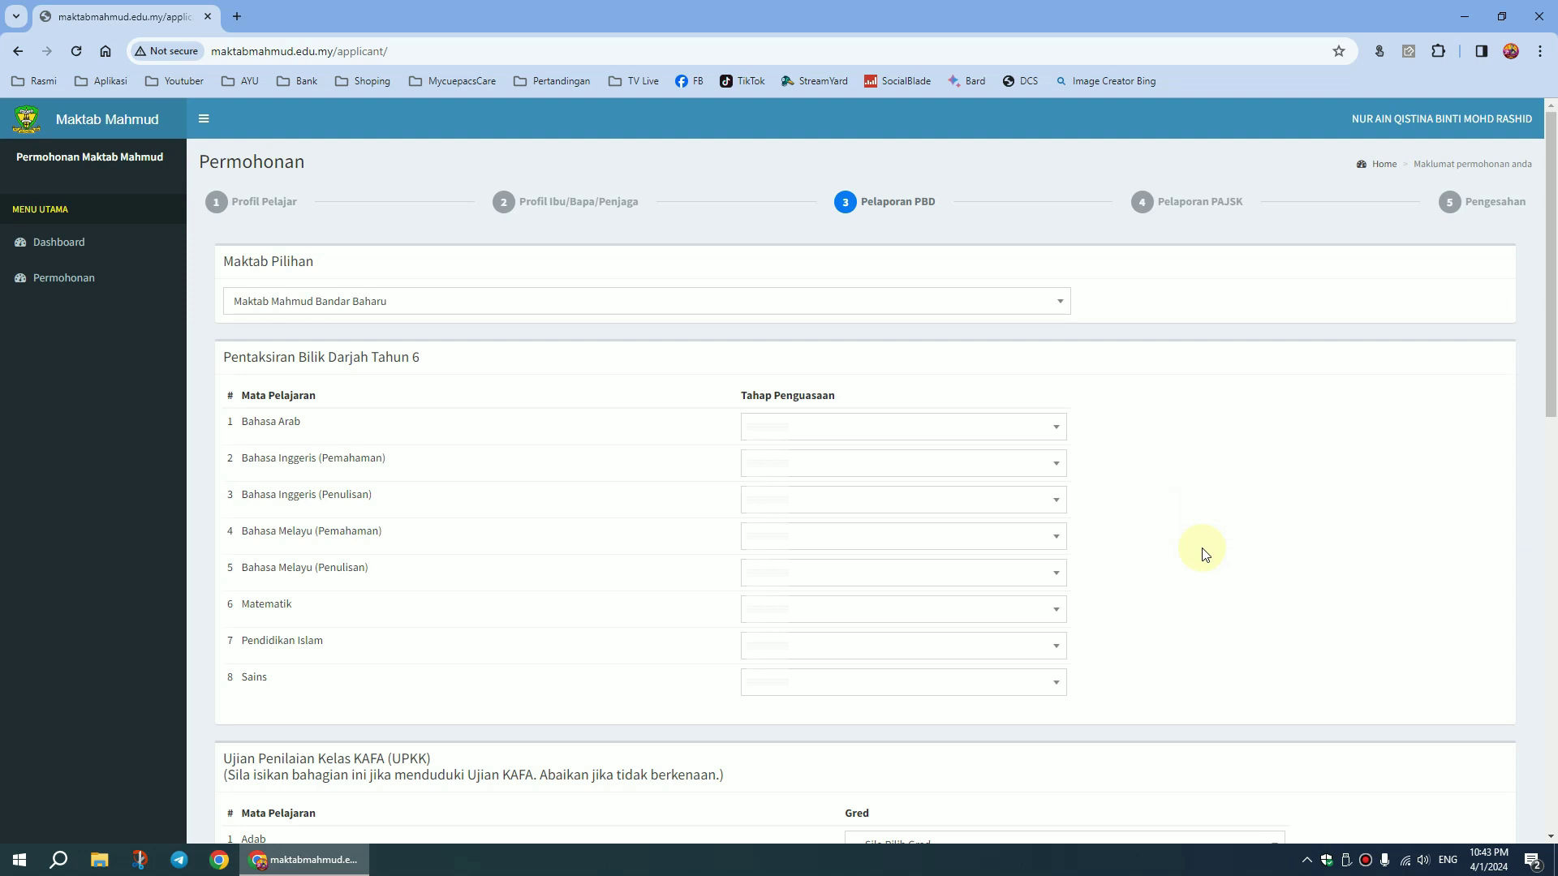
Set the UPKK grades for all eight KAFA subjects, leave the equivalent-exam section blank, and save the PBD report
scroll(1203, 554, down, 8)
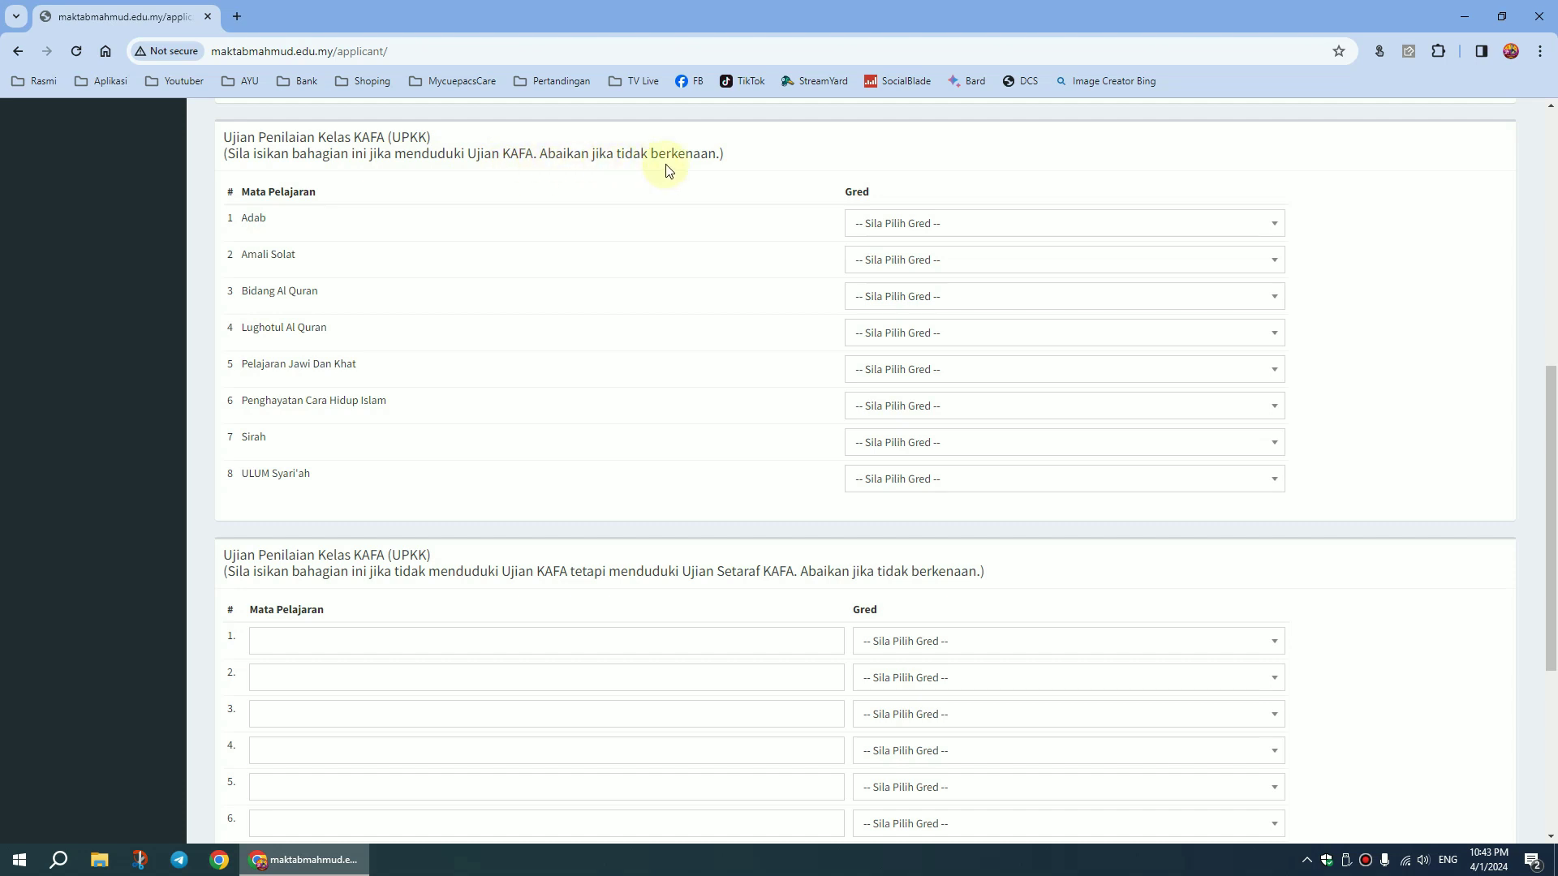
click(1269, 235)
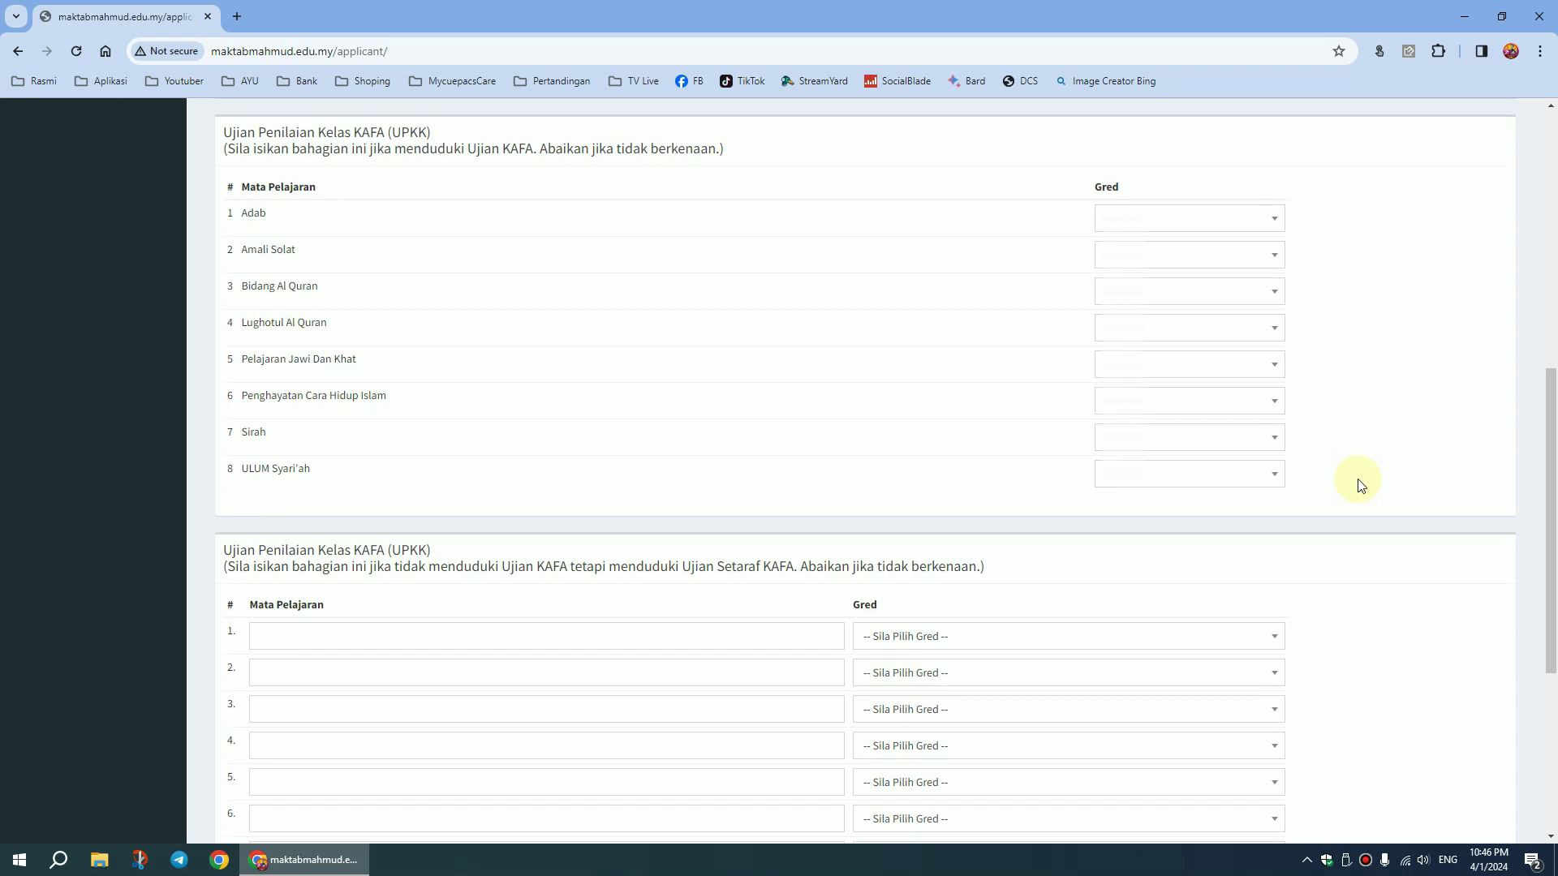
scroll(1358, 483, down, 5)
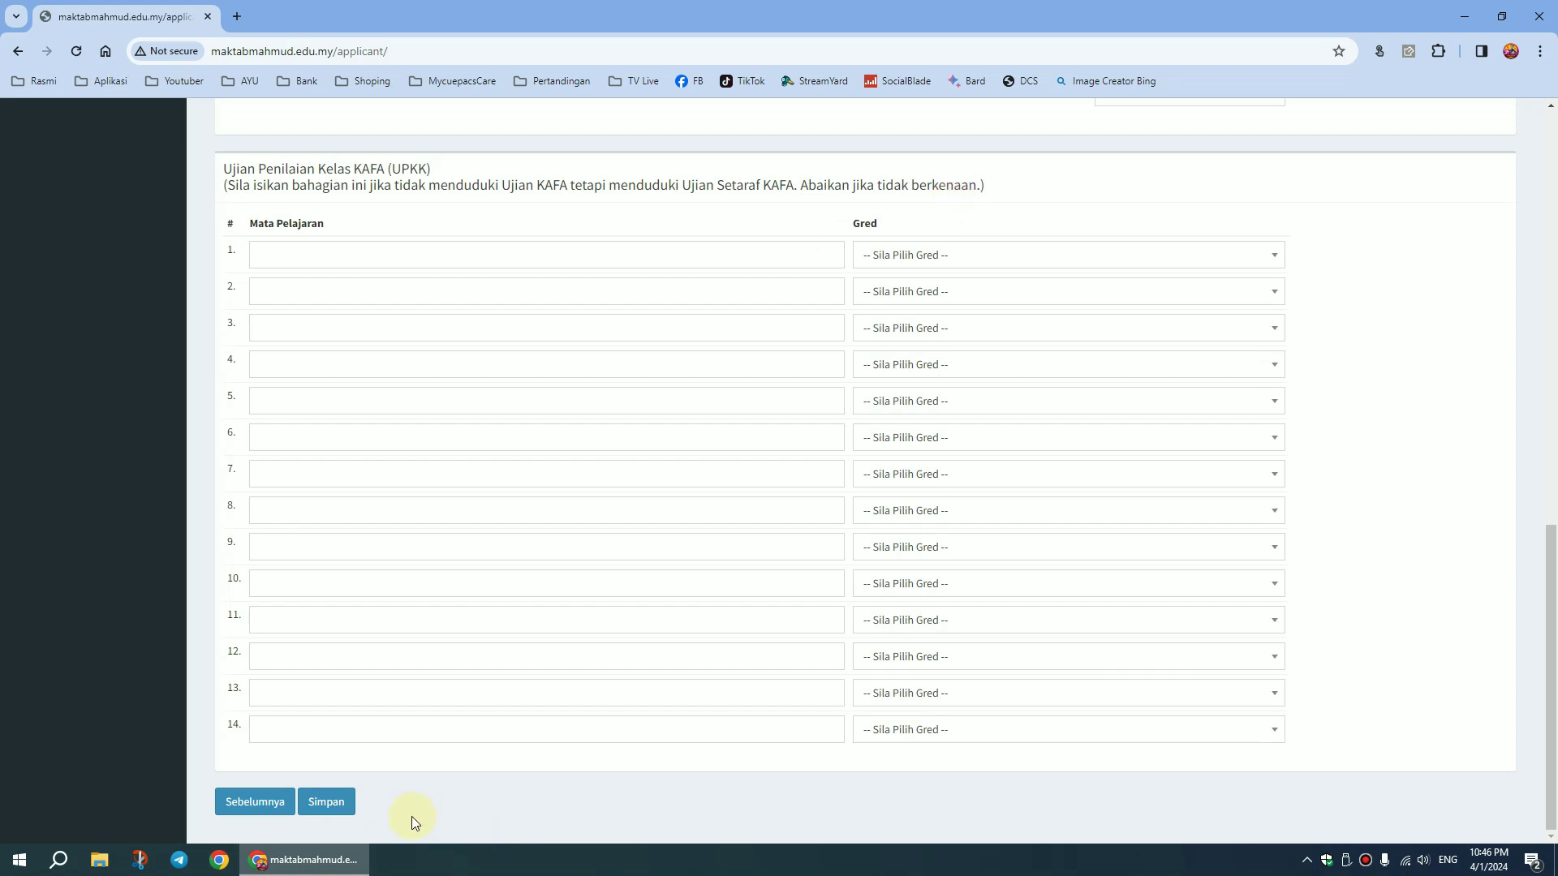
click(344, 816)
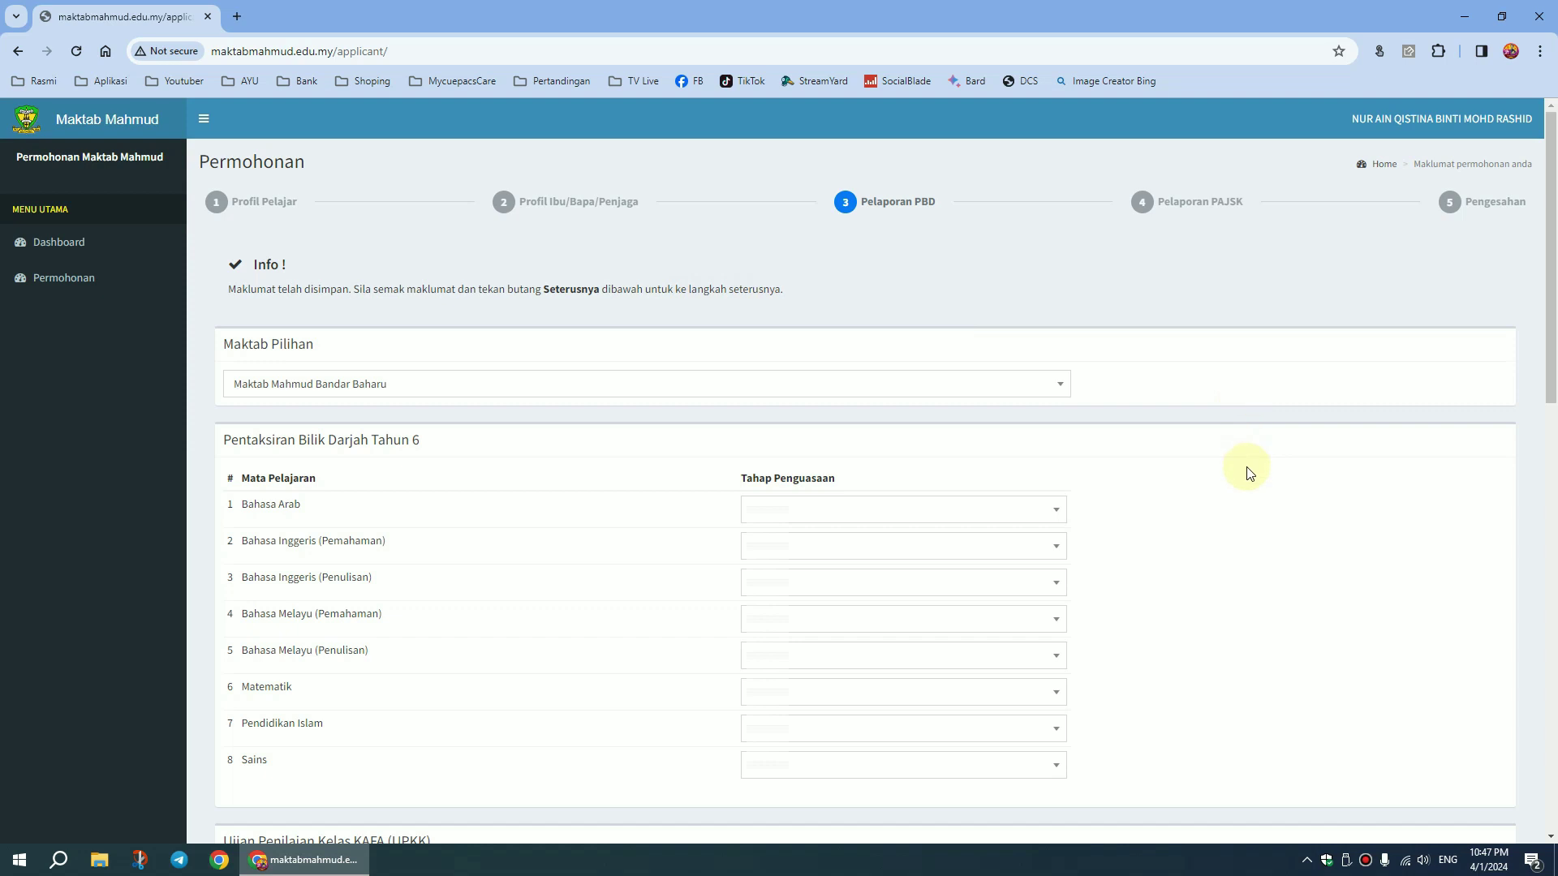
Complete Pelaporan PAJSK with BADMINTON, ROBOTIK and PUTERI ISLAM plus their positions, all at Sekolah level, save it and continue
scroll(1247, 473, down, 8)
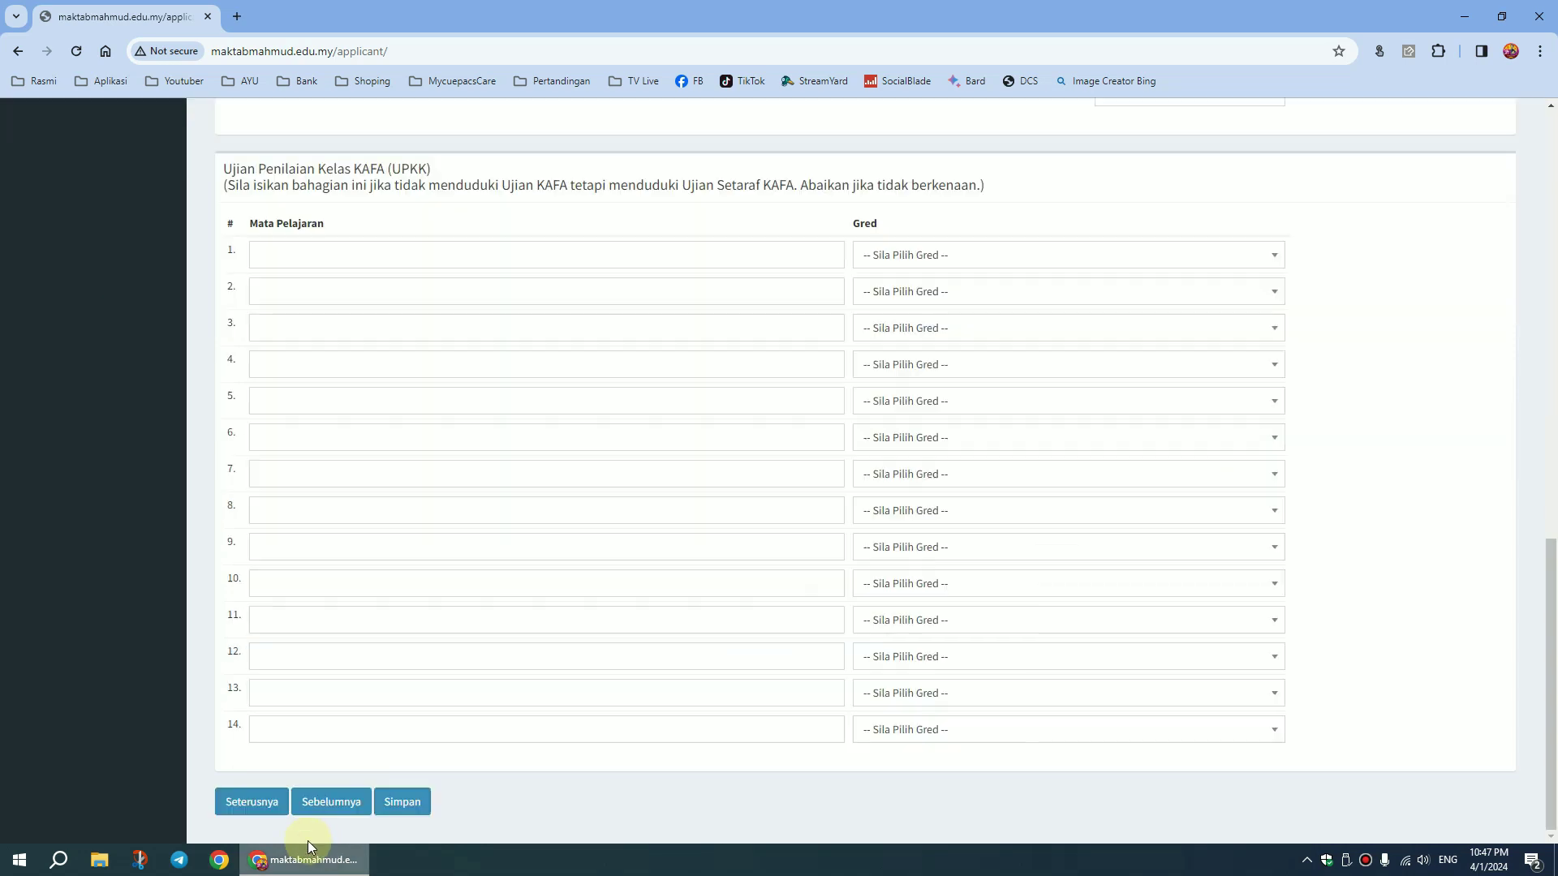
click(258, 805)
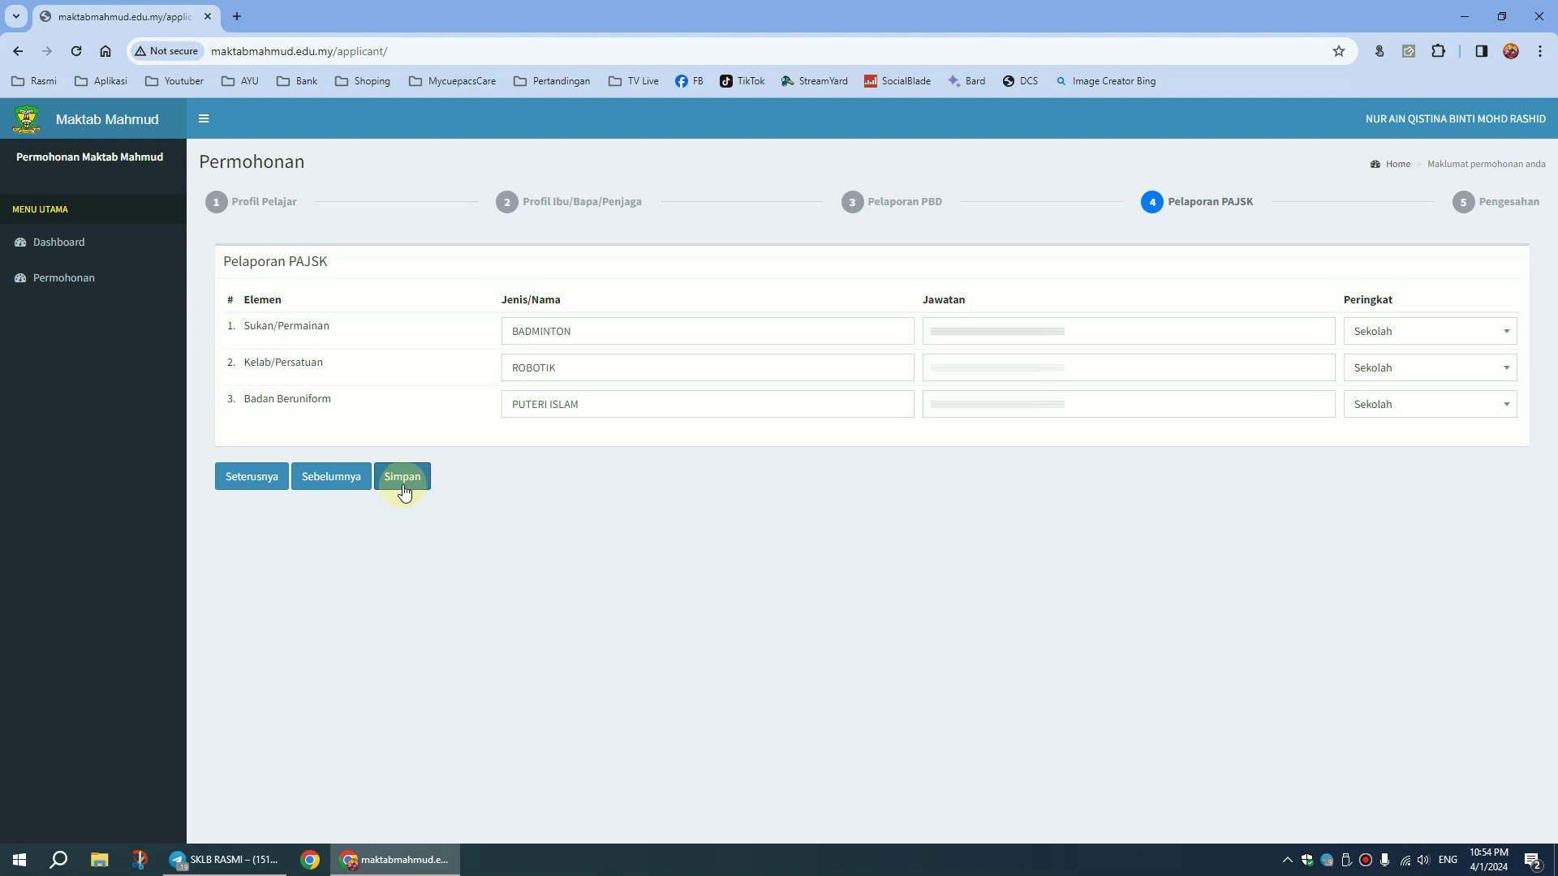
click(403, 479)
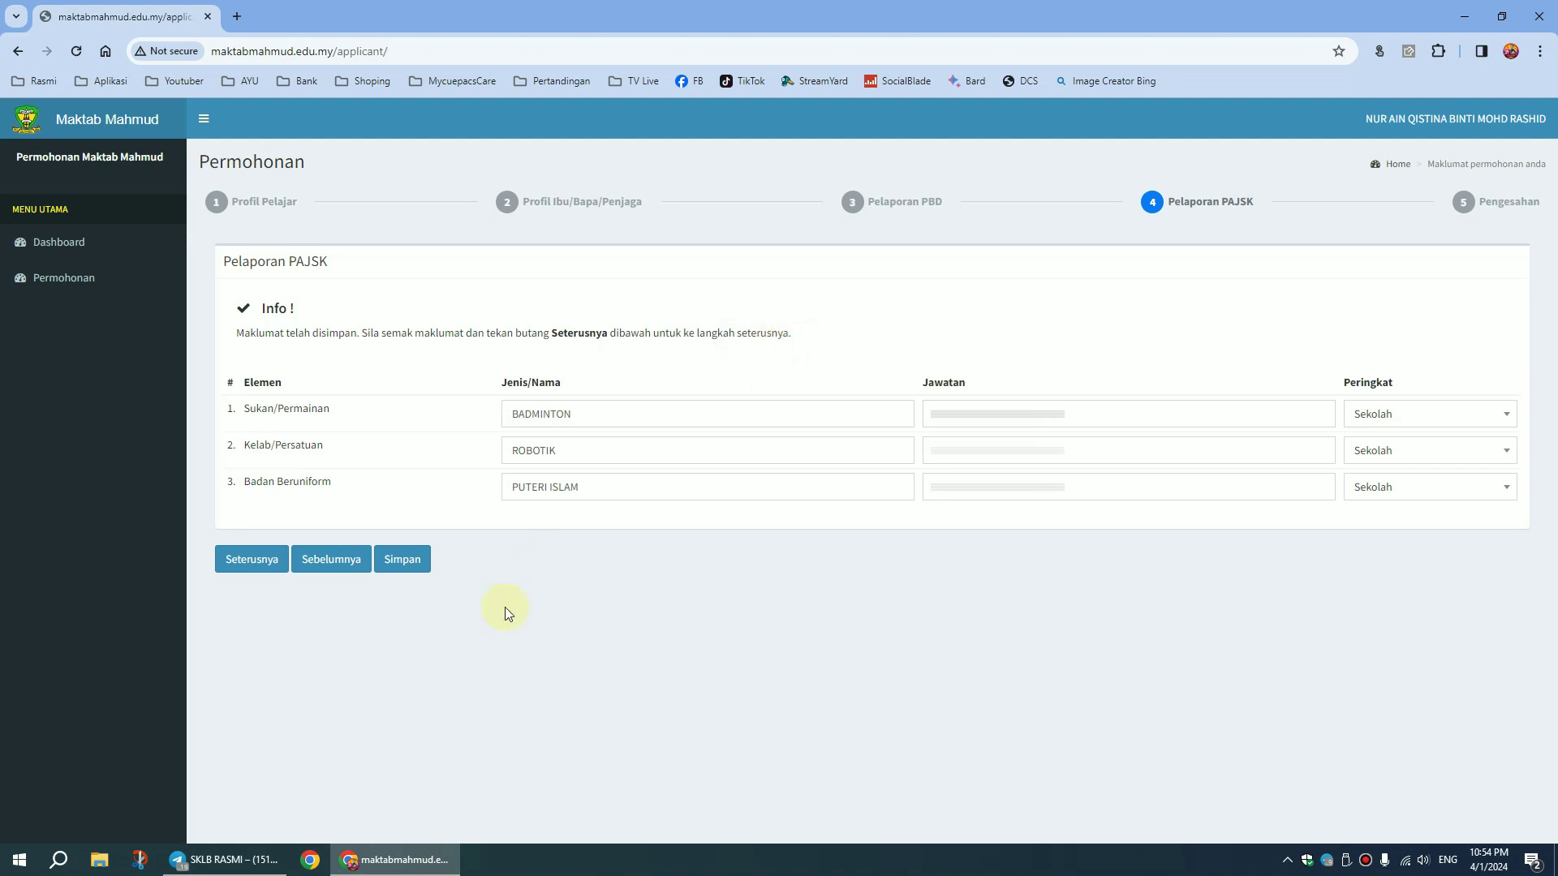
click(259, 560)
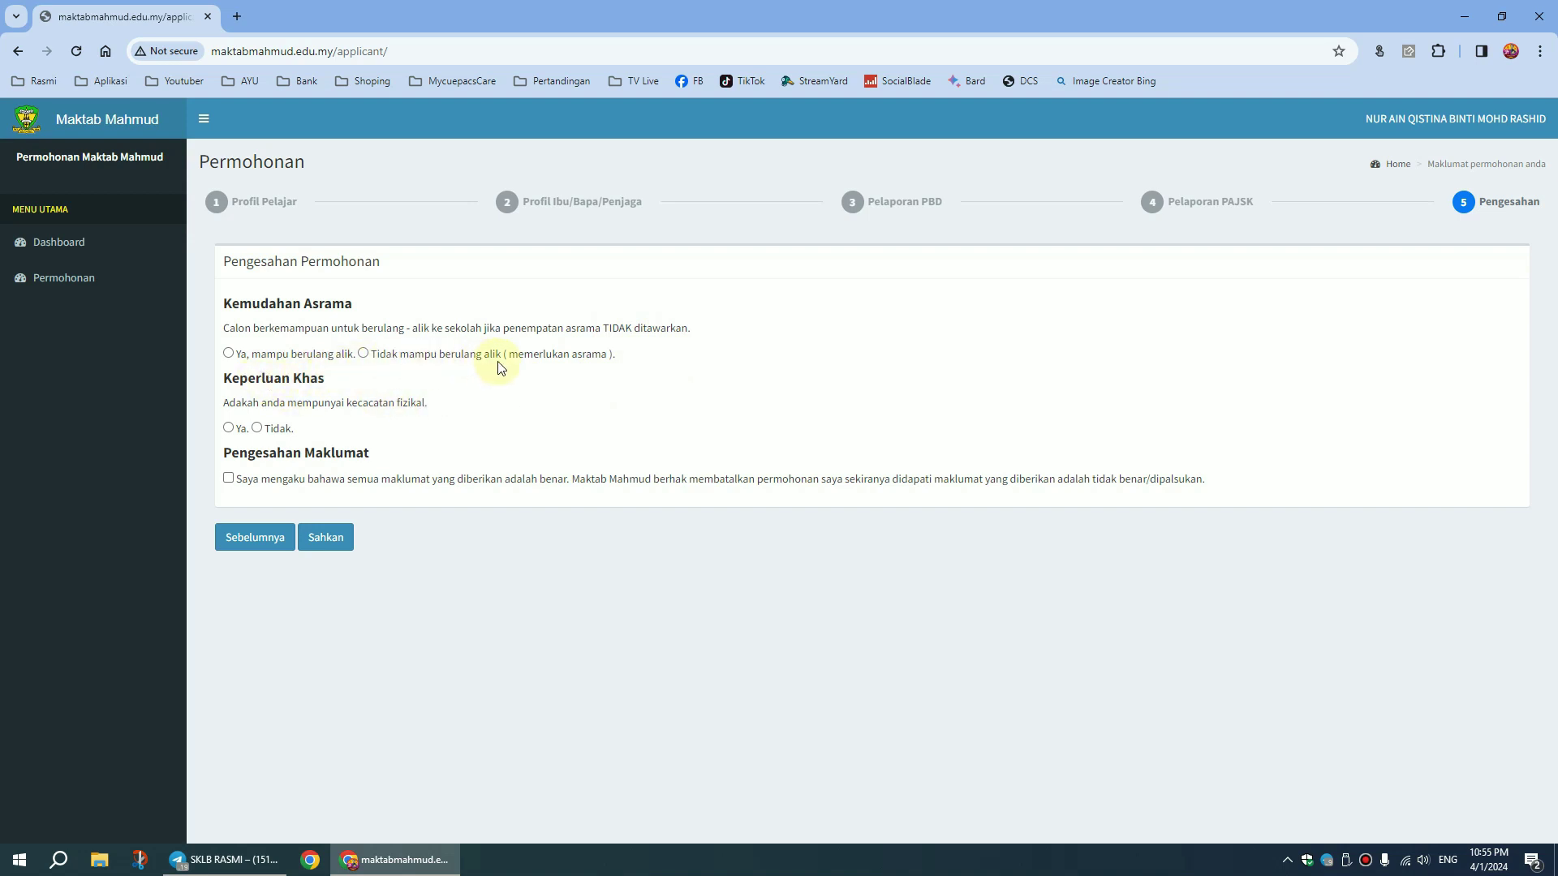
Confirm the application as able to commute and without physical disability, accept the declaration, and open the Slip Peperiksaan
click(228, 353)
click(256, 427)
click(229, 479)
click(327, 539)
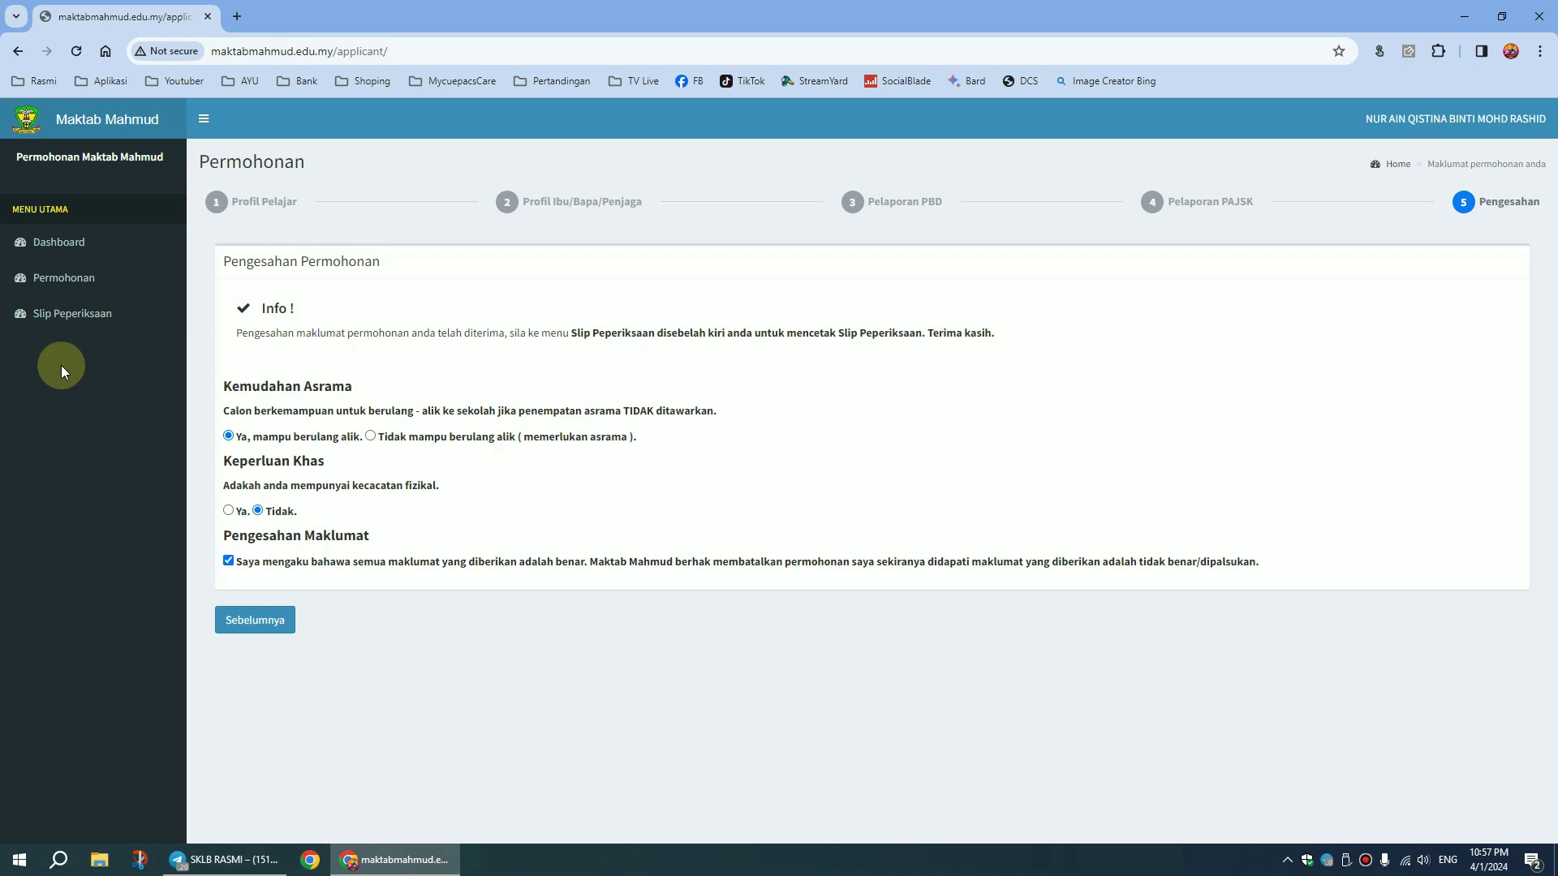
click(73, 324)
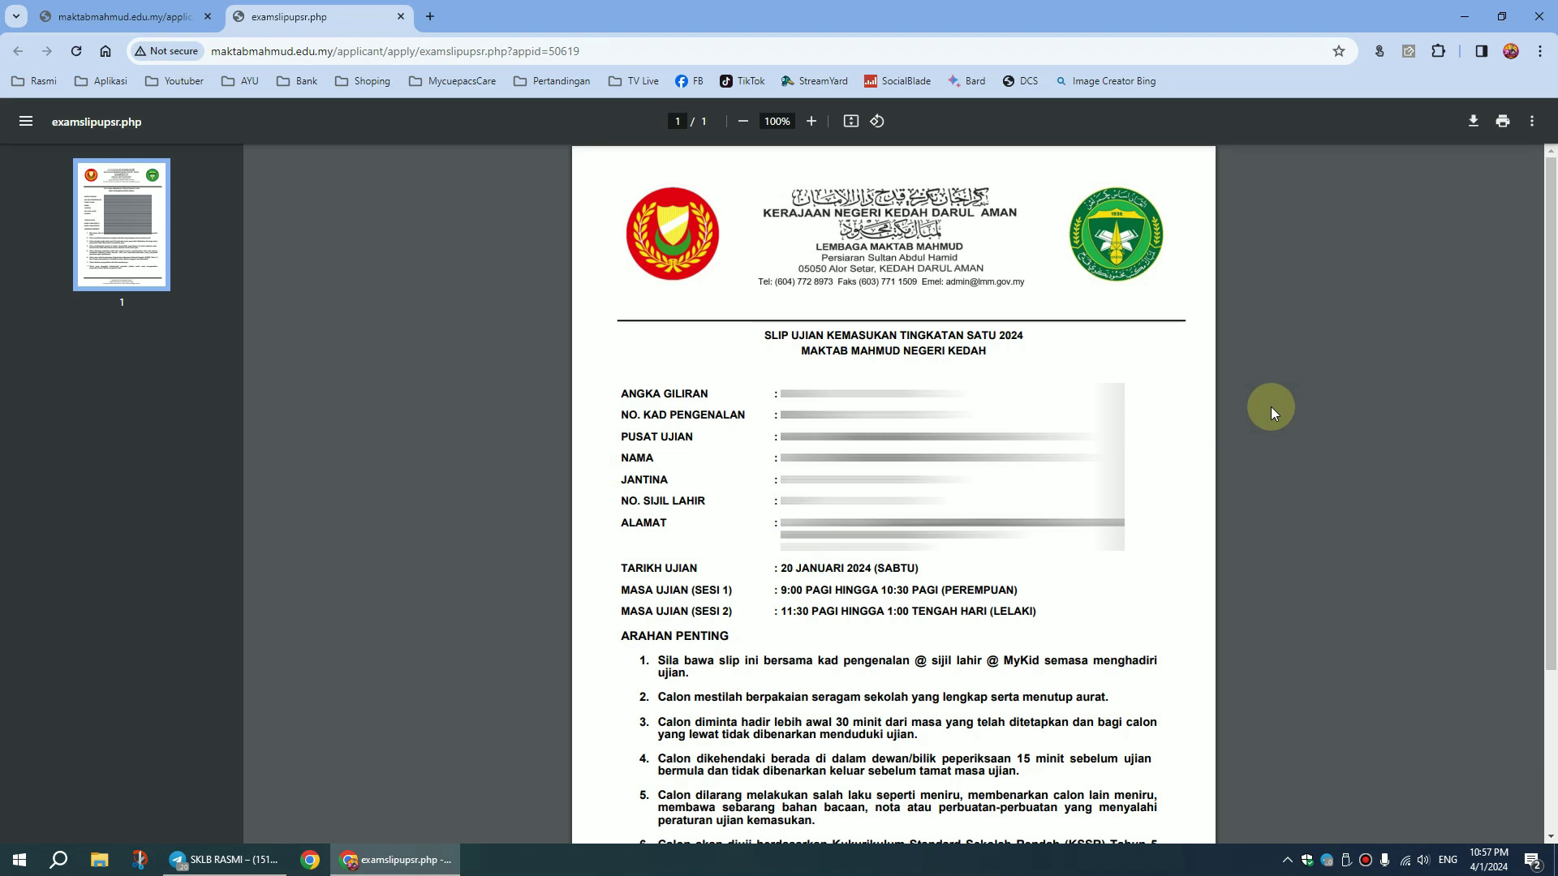